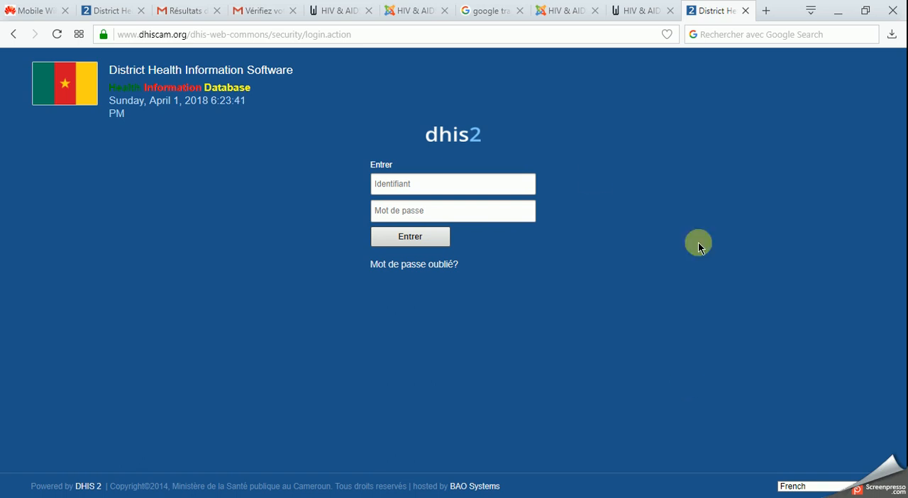
- Try to log in with the saved regional account identifier and the account password
left_click(480, 183)
type("c")
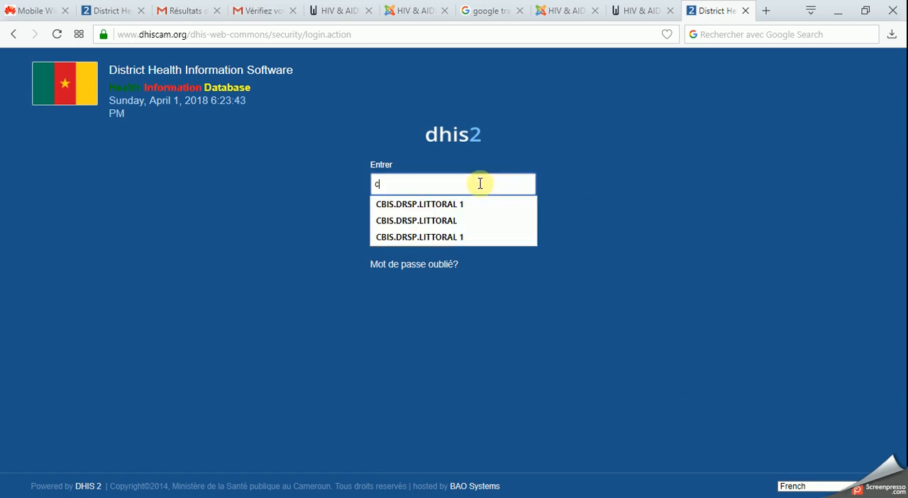
left_click(474, 203)
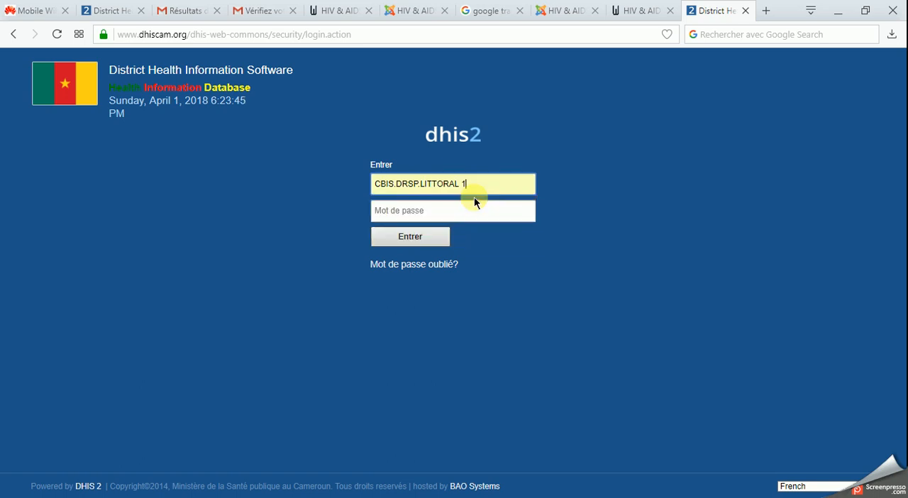
left_click(468, 210)
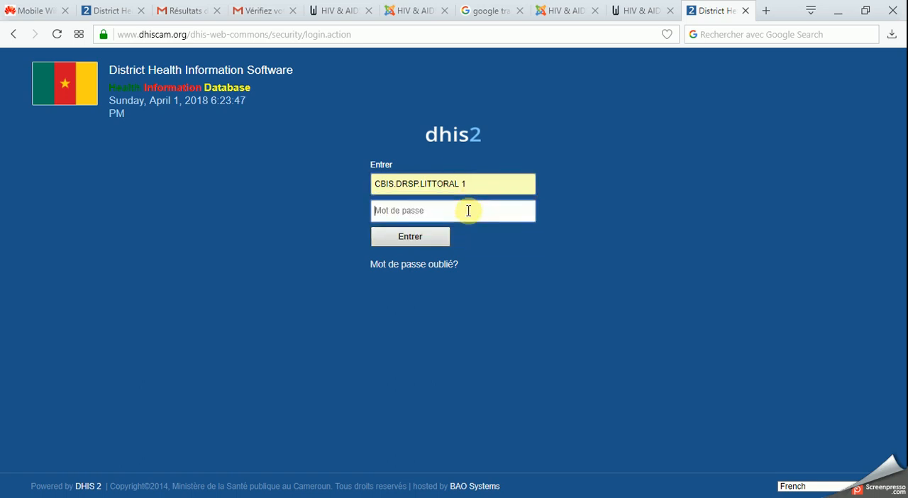
type("**********")
key("Return")
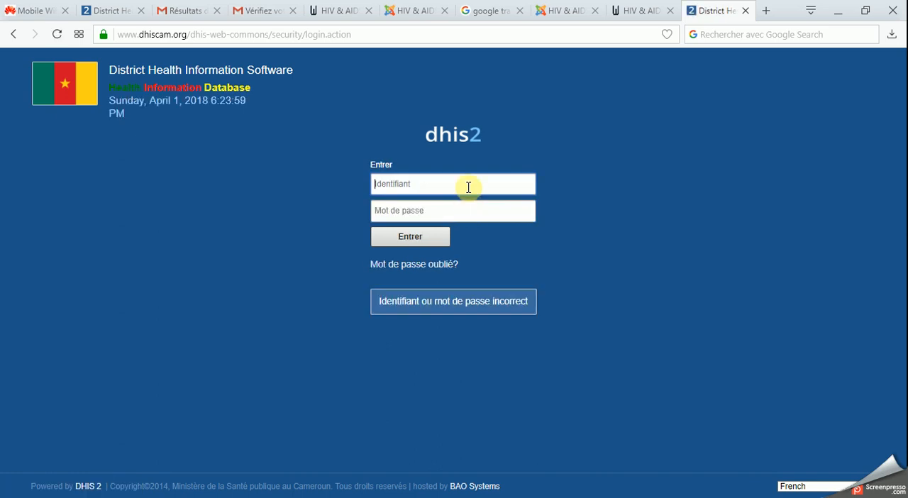
- Log in again using the saved regional account identifier and the account password
type("CBIS.DRSP.LITTORAL 1")
left_click(465, 210)
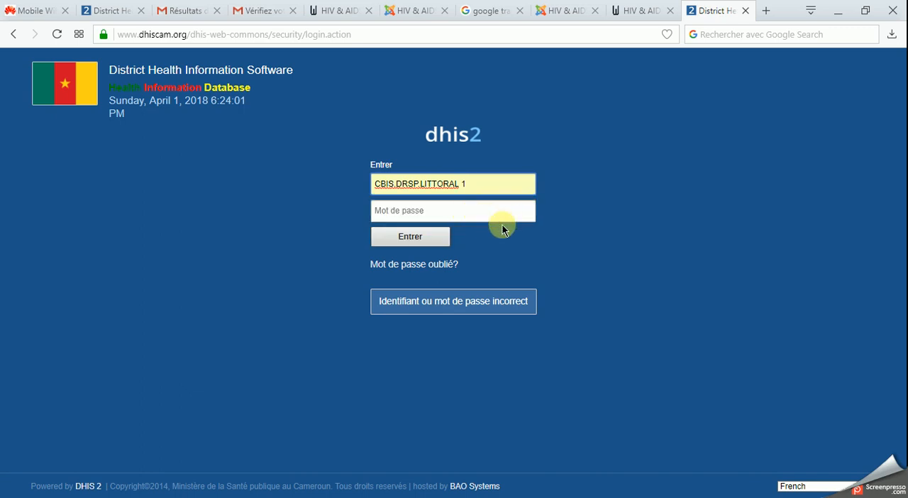
left_click(483, 212)
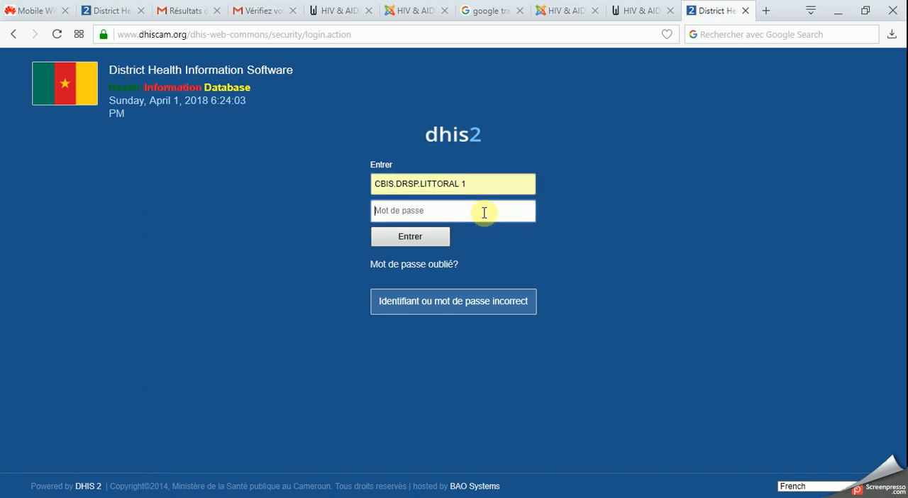
type("•••••••••••")
key("Return")
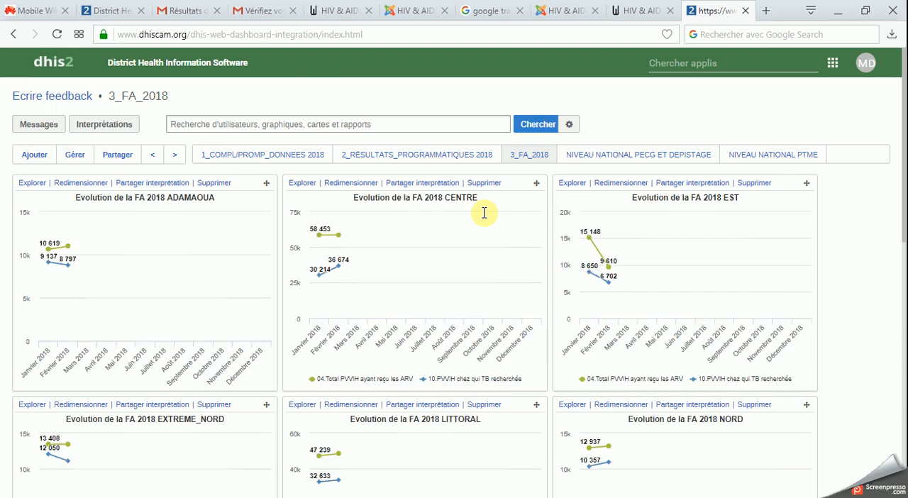
- Open the Saisie de données app and expand the organisation tree through Région Littoral to District Boko
left_click(663, 64)
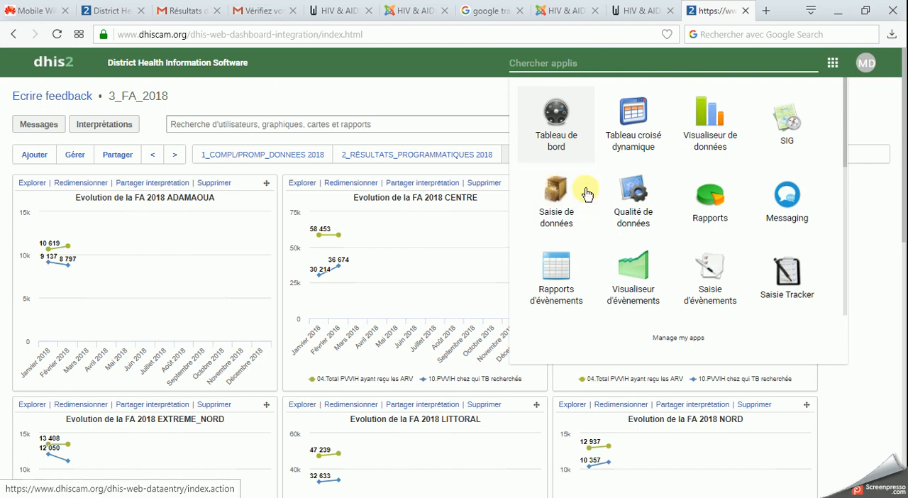
left_click(559, 197)
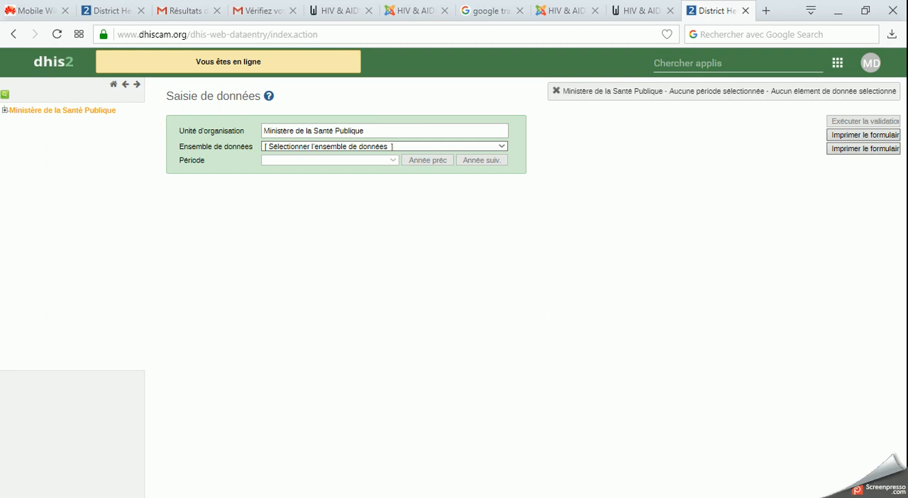
left_click(4, 111)
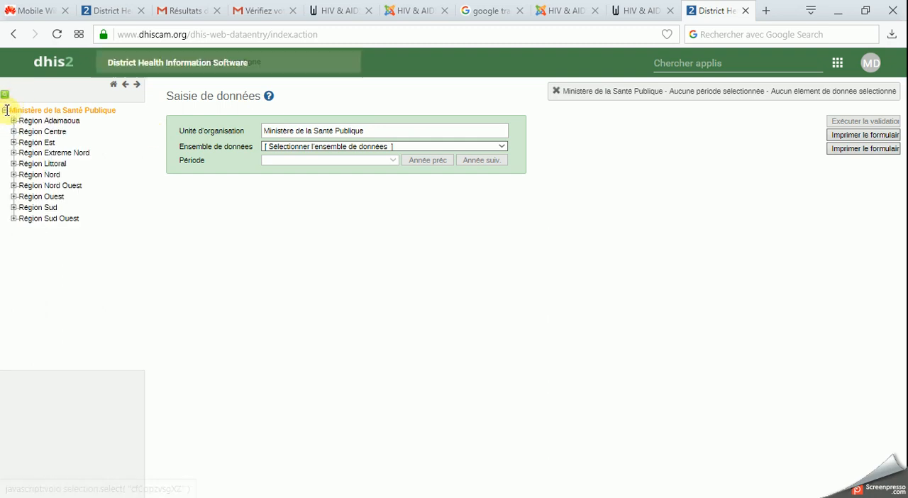
left_click(13, 164)
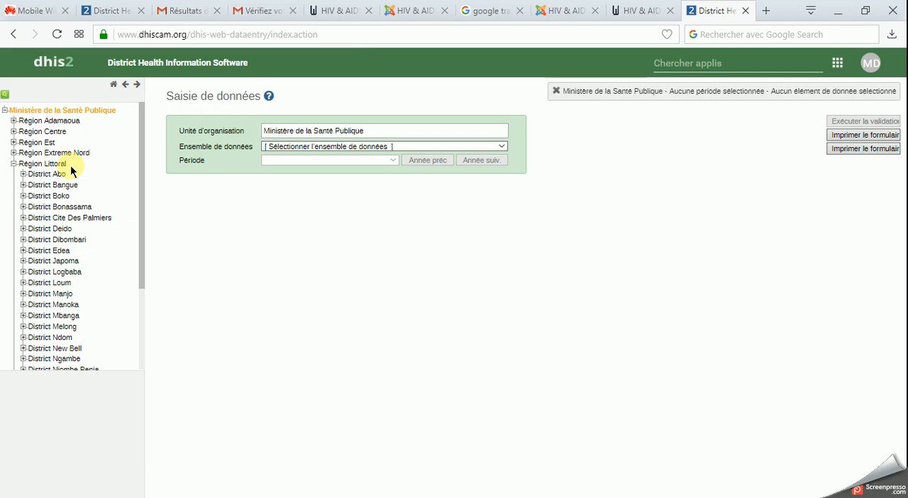
left_click(24, 197)
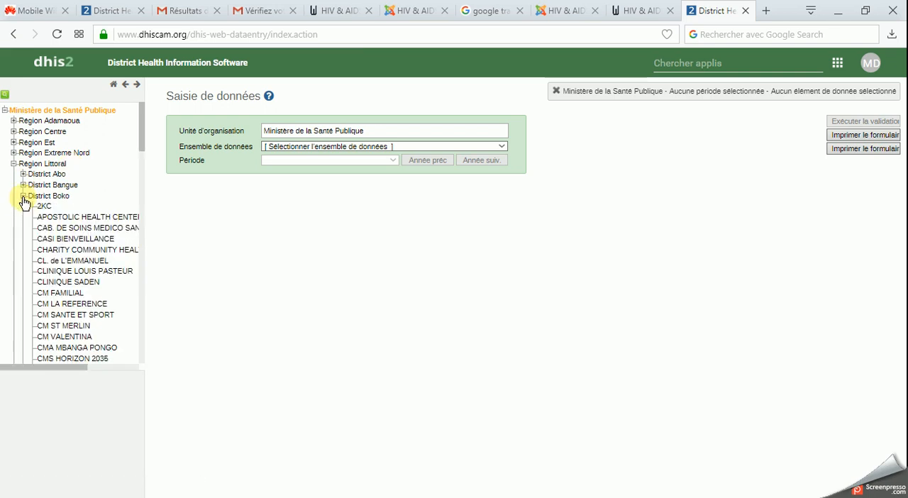
left_click(44, 206)
left_click(311, 146)
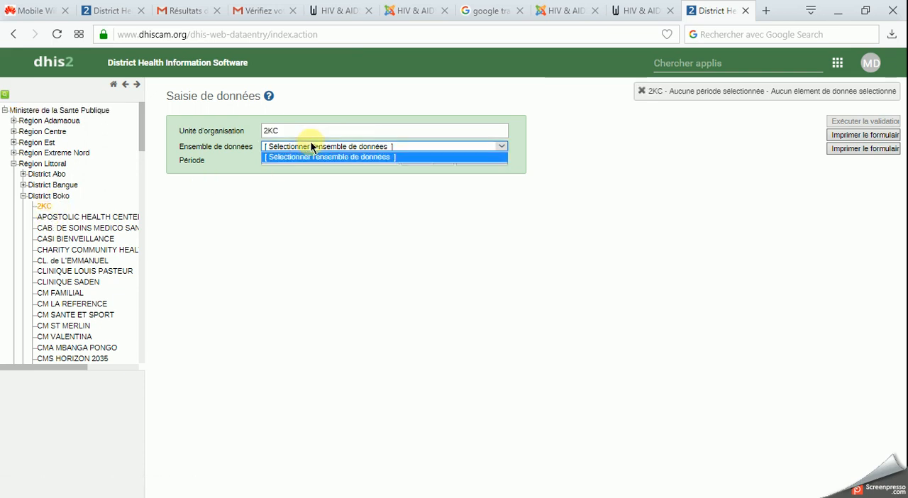
left_click(313, 147)
left_click(108, 216)
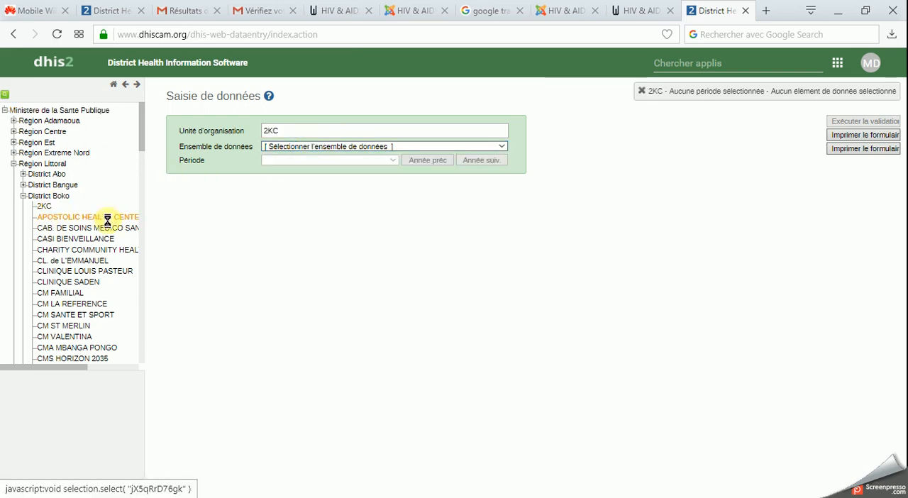
left_click(288, 147)
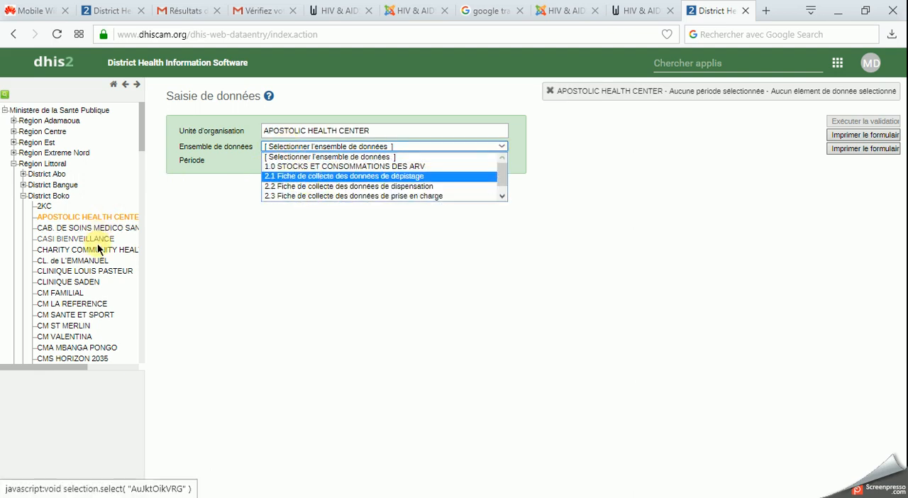
- Load the 2.5 Fiche de collecte des données SMNI/PTME data set for CM FAMILIAL in District Boko, period Mars 2018
left_click(80, 292)
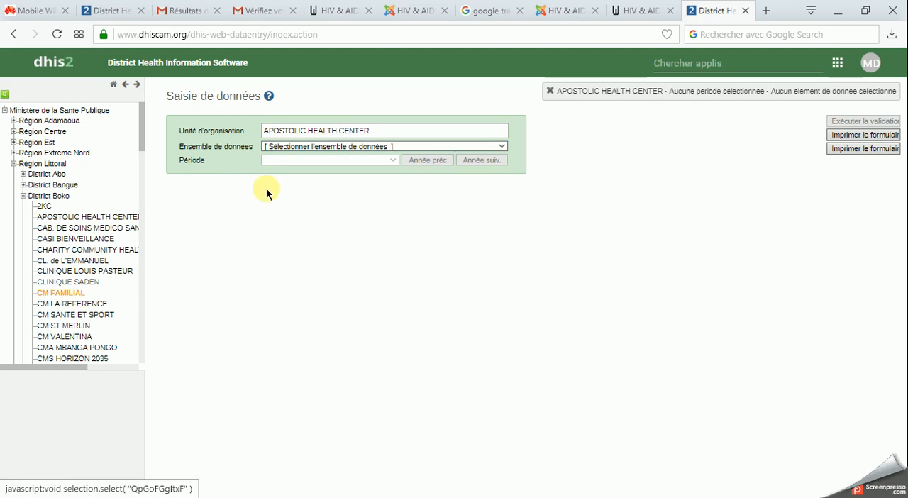
left_click(297, 145)
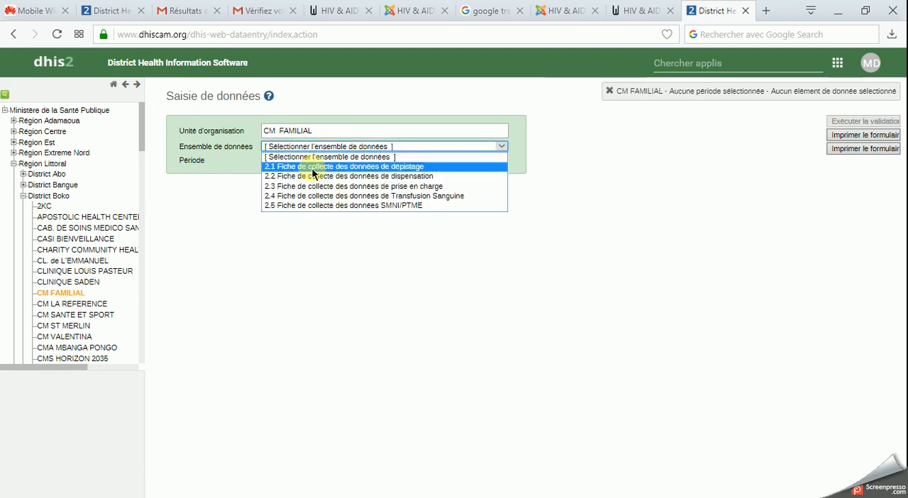
left_click(336, 205)
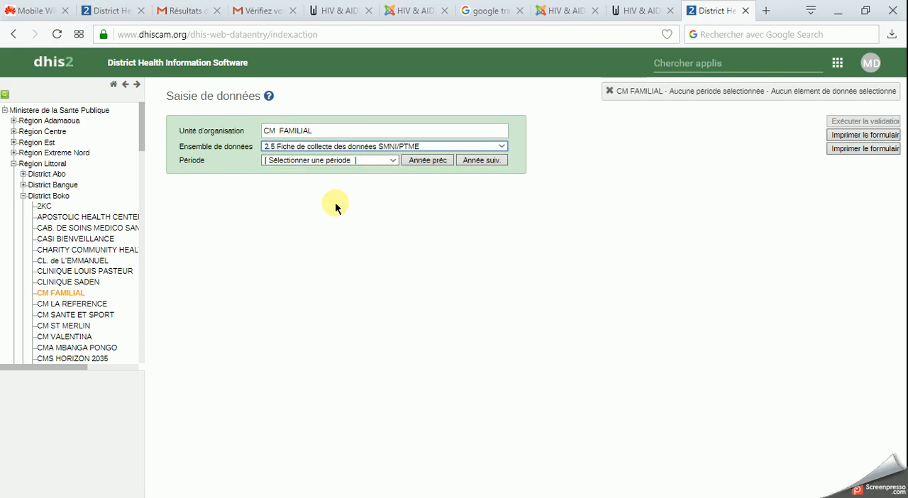
left_click(346, 160)
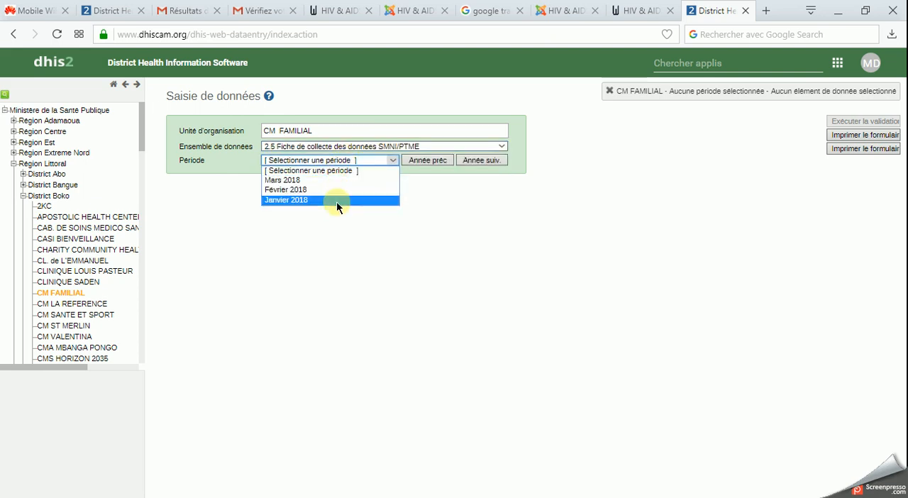
left_click(335, 181)
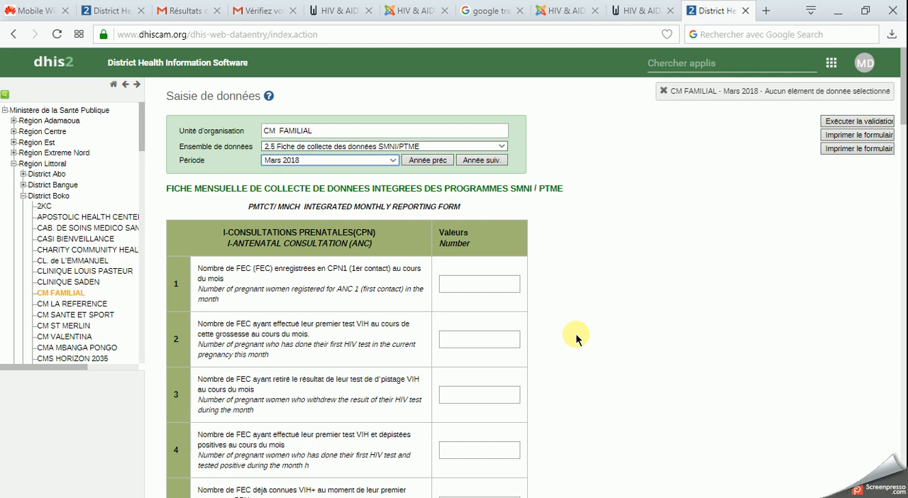
- Enter 10 for pregnant women registered in CPN1 (row 1) and open that data element's details
left_click(478, 283)
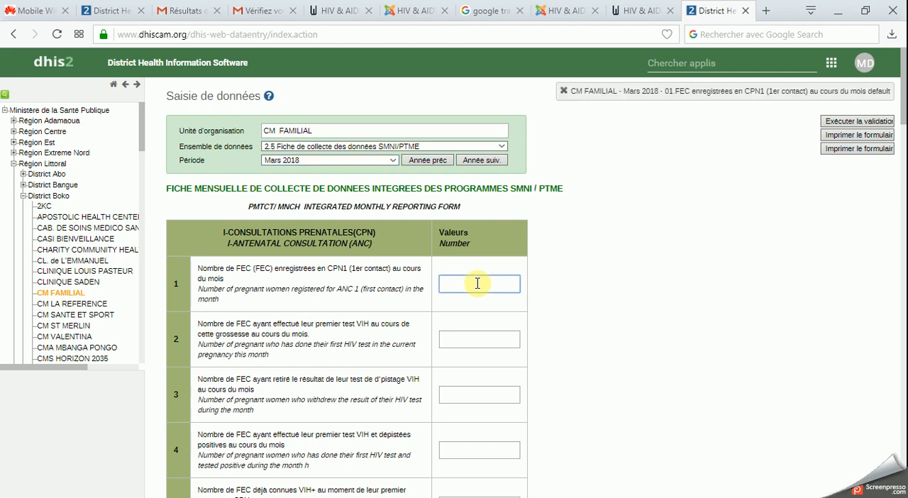
type("0")
double_click(478, 282)
double_click(477, 283)
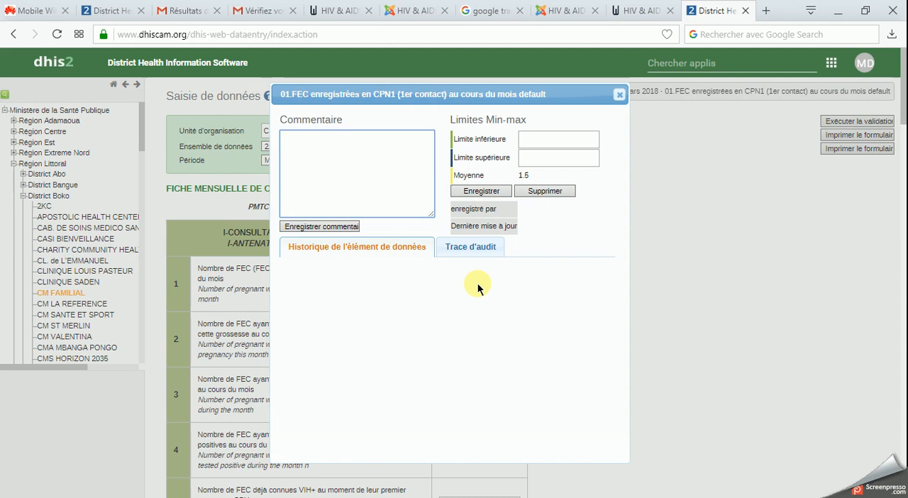
- Examine the audit trail and history chart of the CPN1 registration element, and close its details
left_click(470, 248)
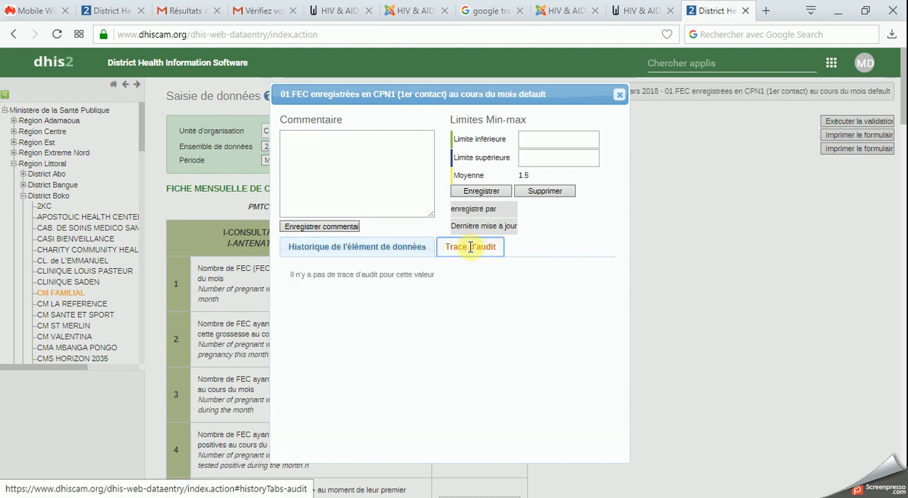
left_click(404, 247)
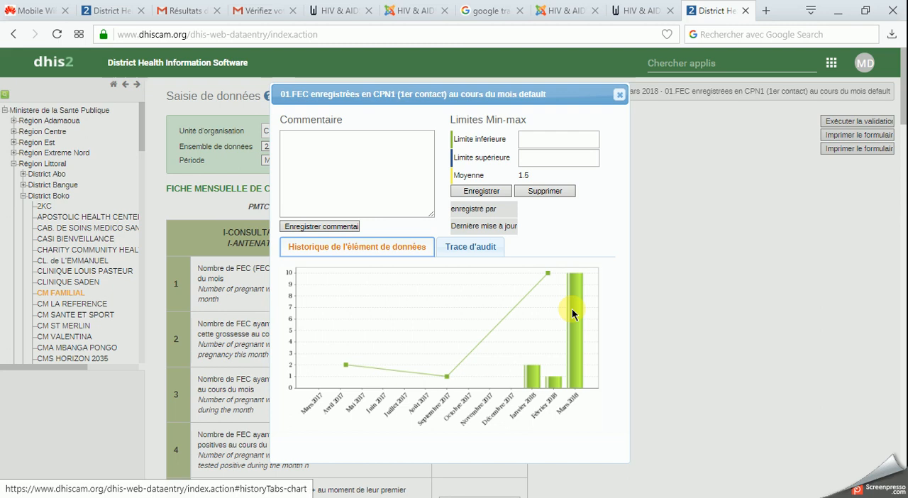
left_click(471, 248)
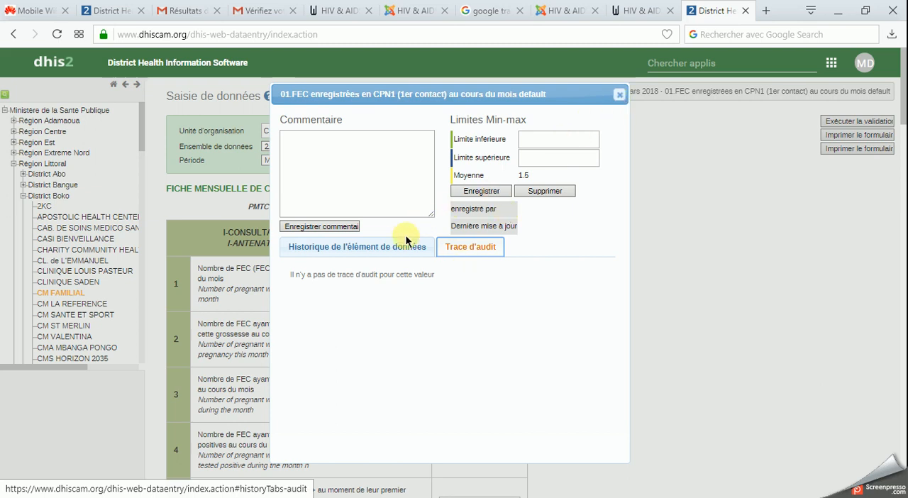
left_click(385, 246)
left_click(466, 246)
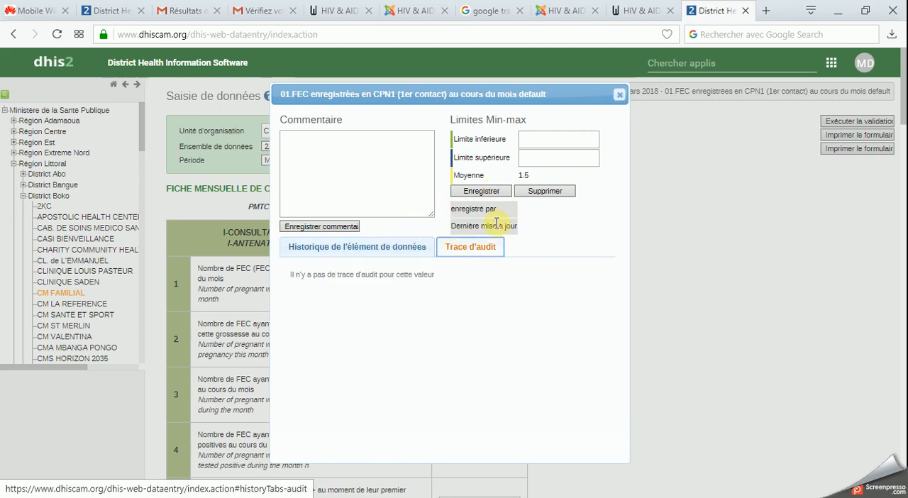
left_click(619, 94)
- Change the Mars 2018 value for women registered in CPN1 first to 2, and then to 6
mouse_move(486, 282)
left_mouse_down()
mouse_move(476, 283)
mouse_move(494, 291)
left_mouse_up()
left_click(477, 285)
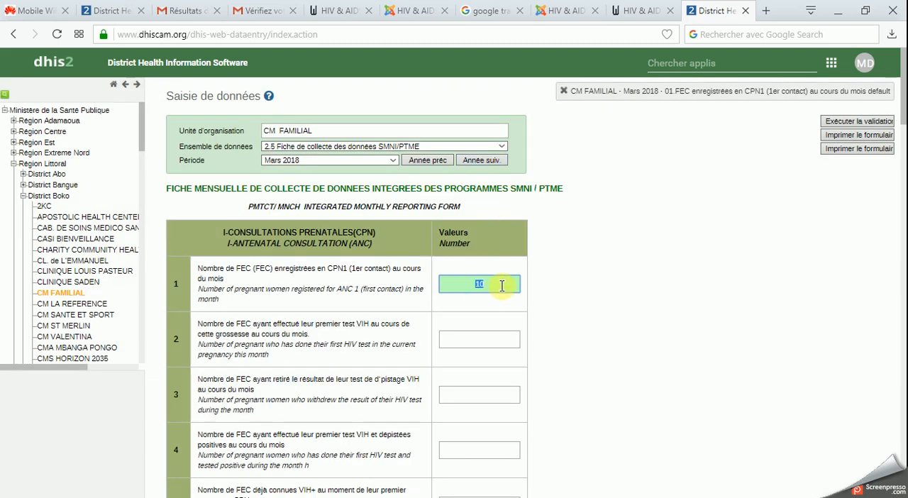
type("2")
left_click_drag(502, 284, 466, 283)
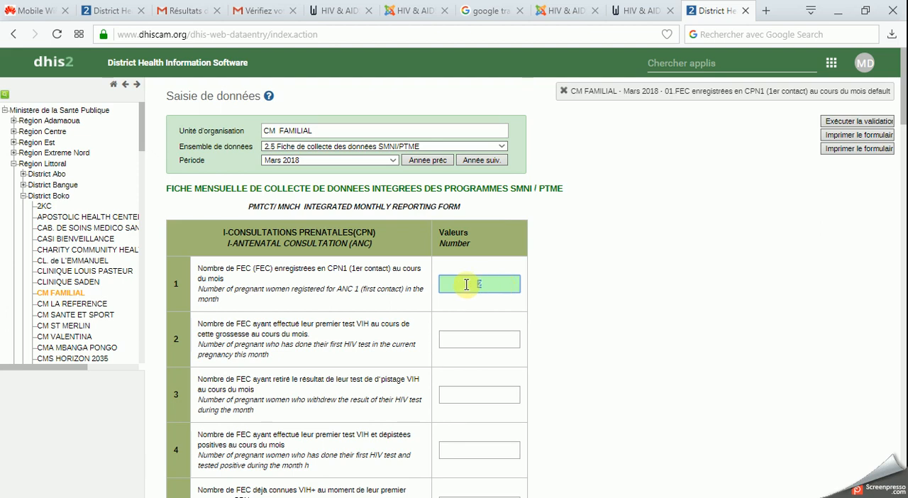
type("6")
- Reopen the CPN1 element's details to compare its audit trail with its history chart after the edits, and close them
double_click(484, 288)
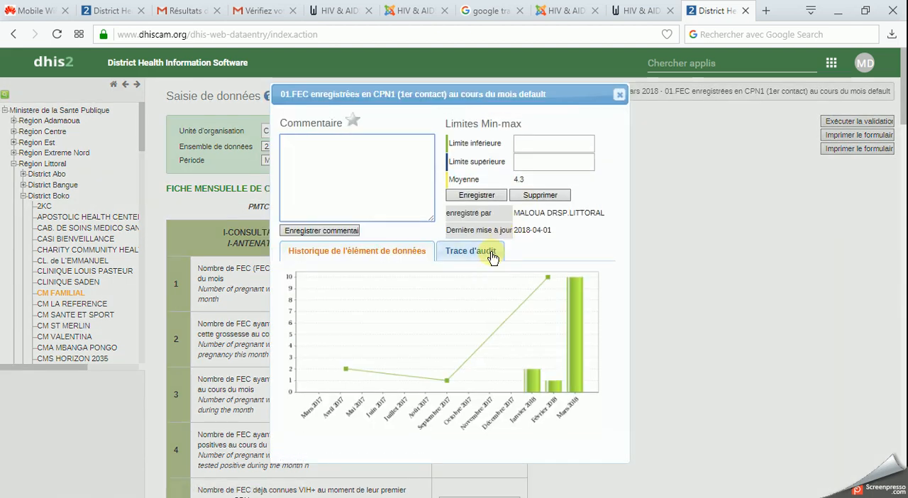
left_click(482, 251)
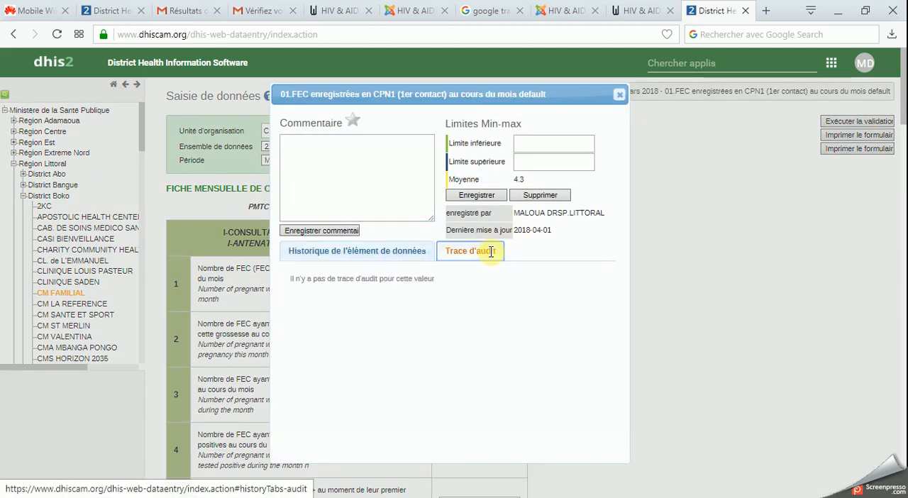
left_click(399, 253)
left_click(474, 251)
left_click(405, 252)
left_click(460, 252)
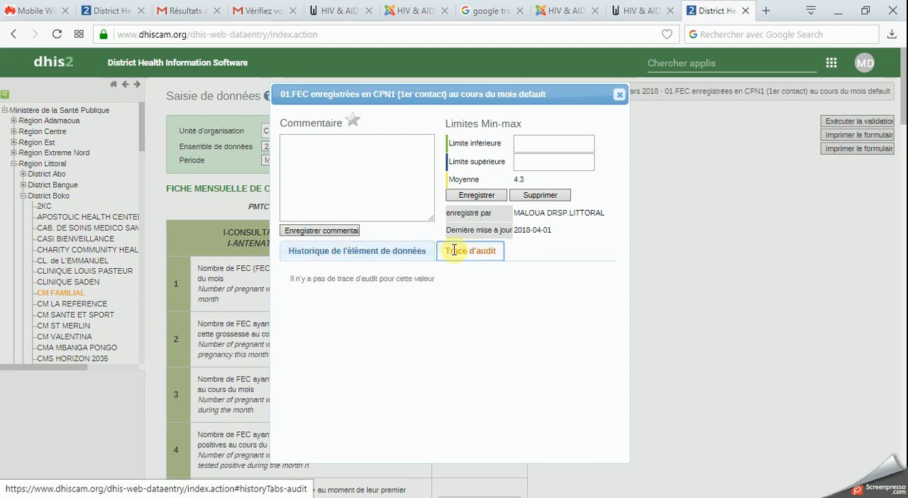
left_click(419, 251)
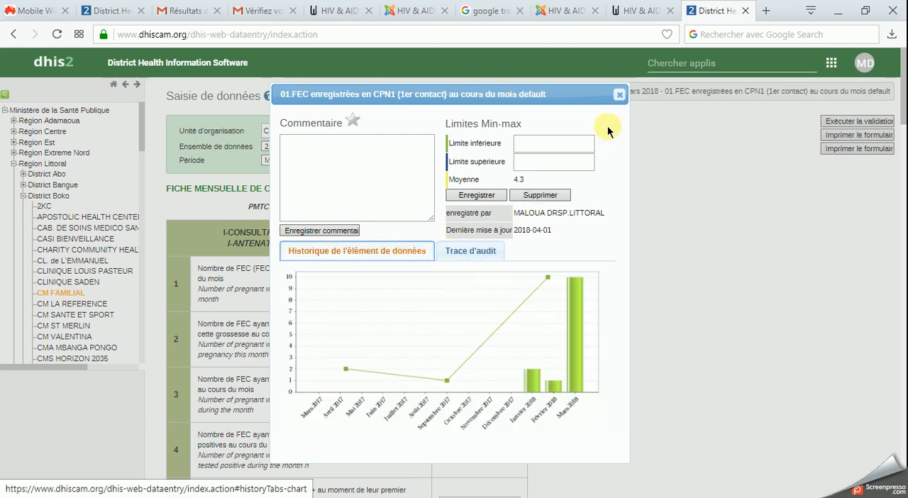
left_click(618, 95)
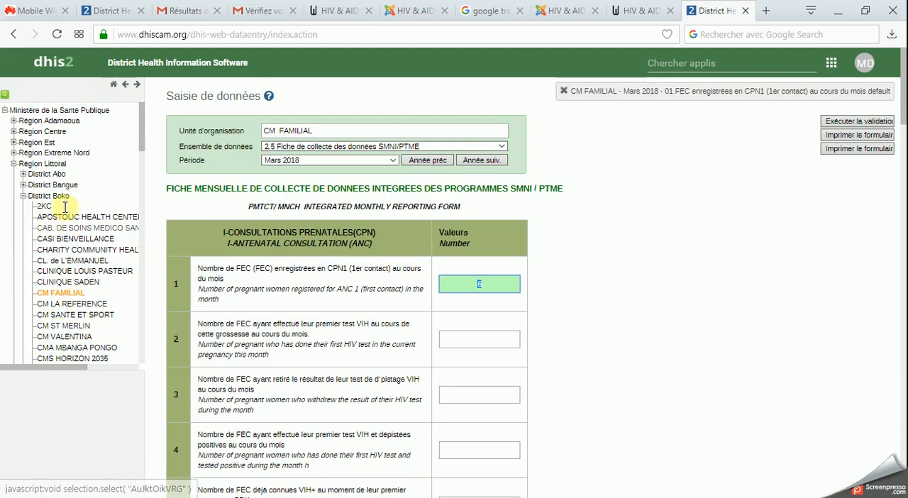
- Switch the form's period to Janvier 2018 and open the details of the CPN1 registration value
left_click(344, 162)
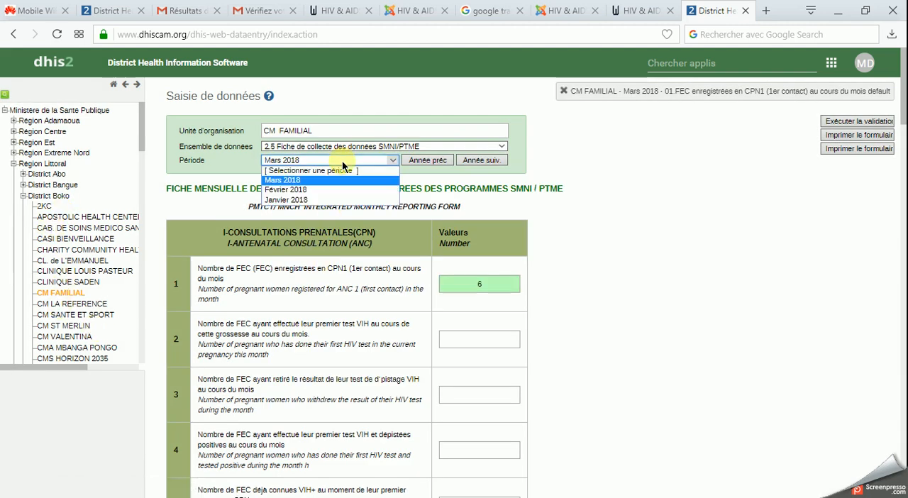
left_click(337, 199)
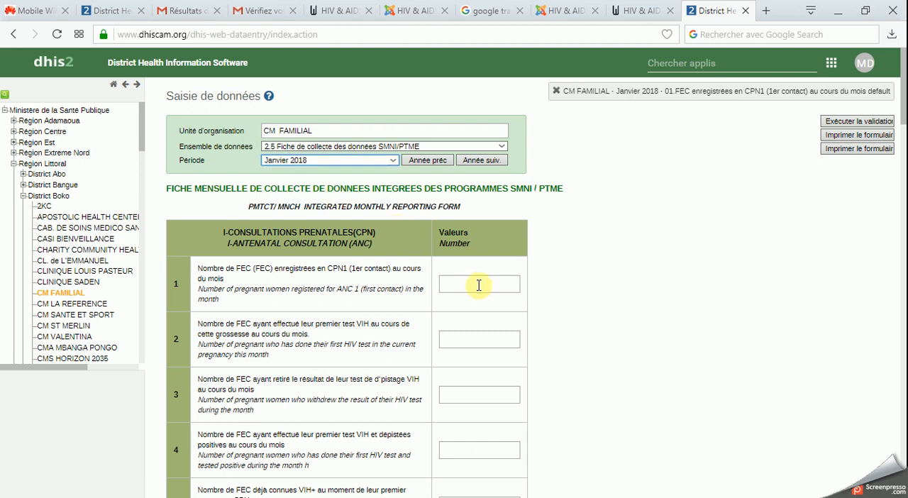
left_click(480, 283)
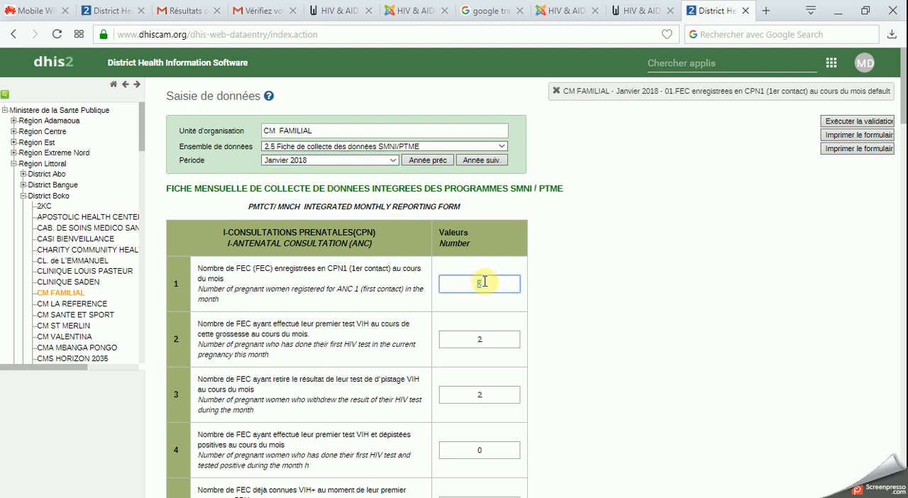
double_click(482, 282)
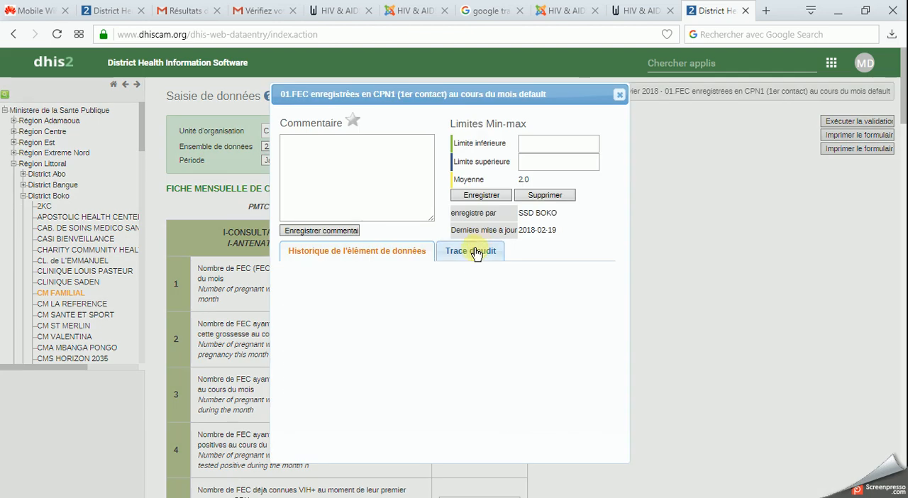
- Check the audit trail and history chart of the Janvier 2018 CPN1 registration value, and close its details
left_click(474, 252)
left_click(414, 251)
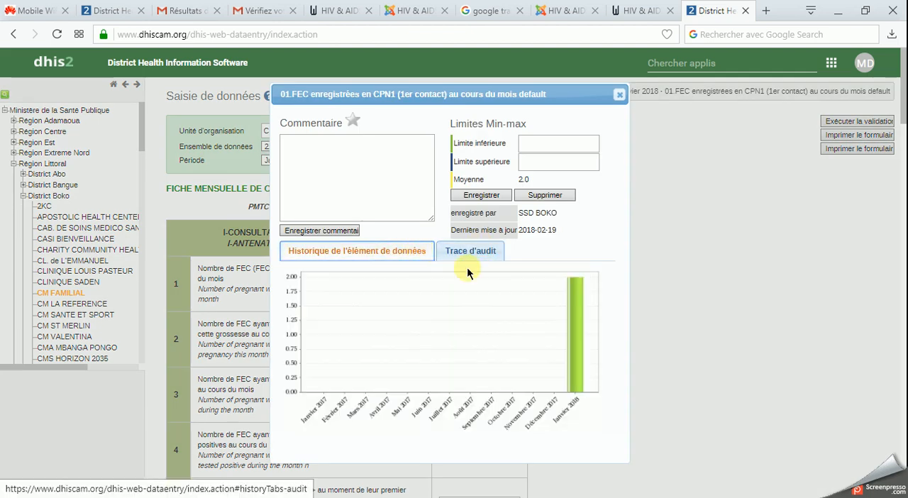
left_click(619, 94)
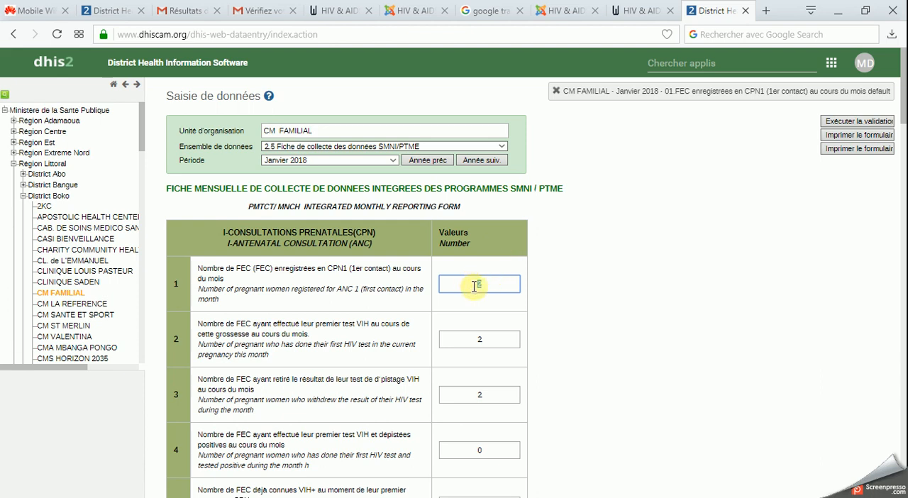
- Change the Janvier 2018 CPN1 registration value to 6 and check its audit trail and history chart
type("8")
key("BackSpace")
double_click(478, 285)
left_click(484, 251)
left_click(410, 252)
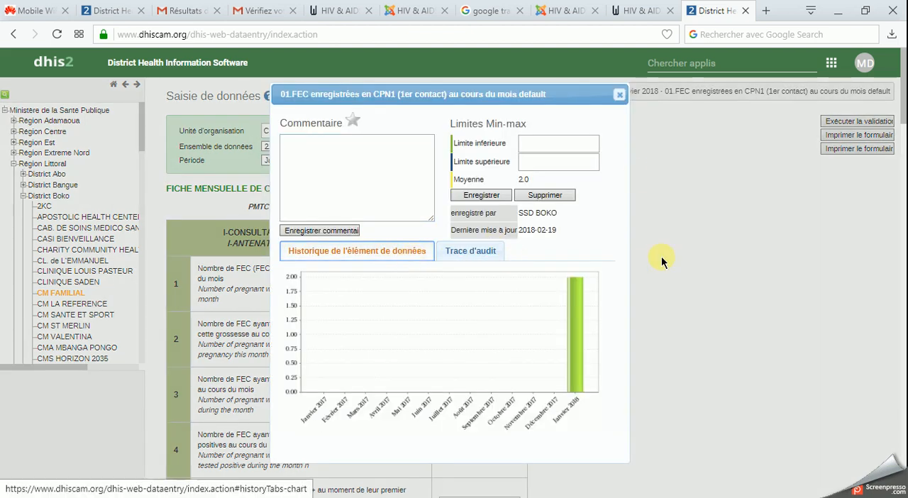
left_click(618, 93)
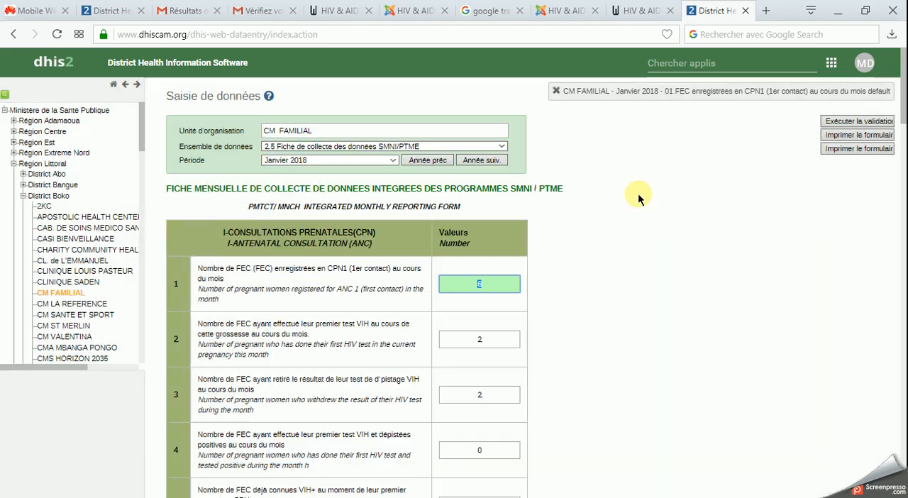
- Mark the Janvier 2018 form as incomplete and set it to complete again, confirming both changes
scroll(600, 258, "down", 10)
scroll(600, 257, "down", 10)
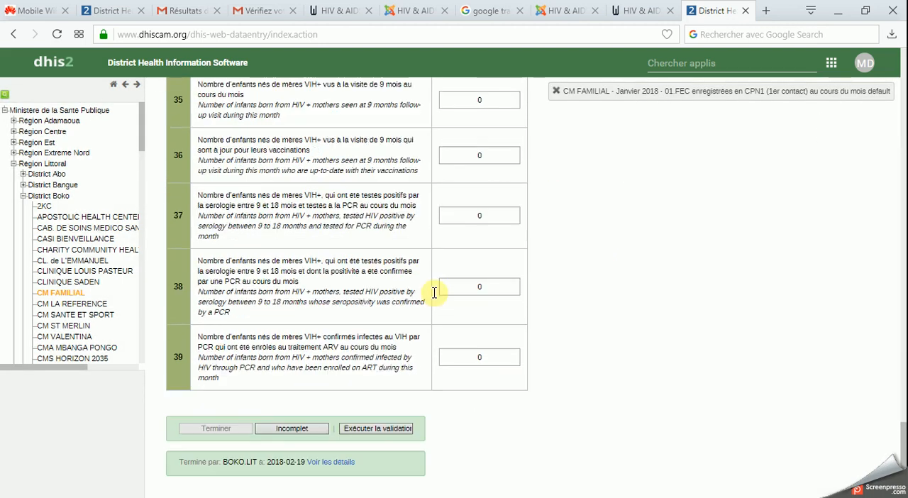
left_click(295, 429)
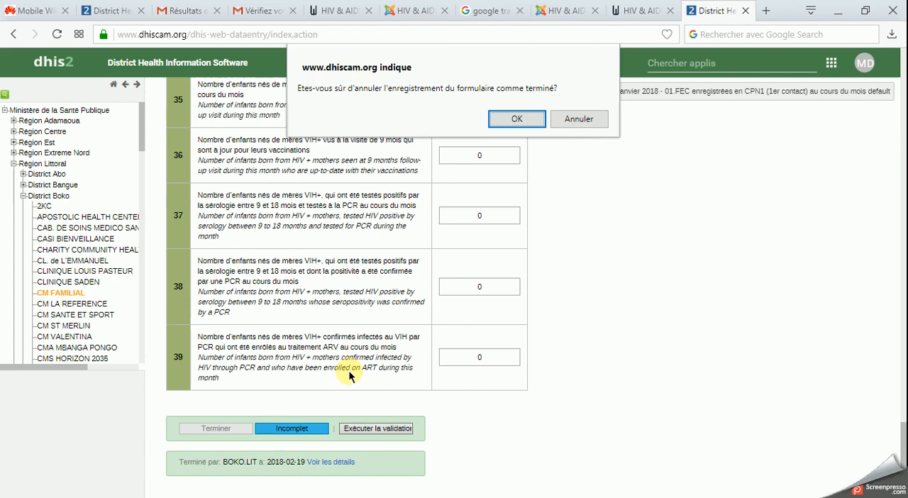
left_click(517, 120)
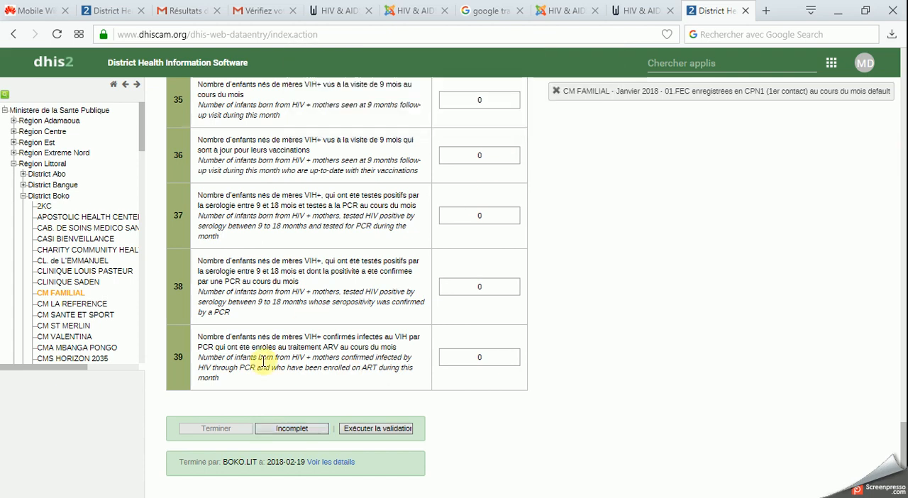
left_click(234, 427)
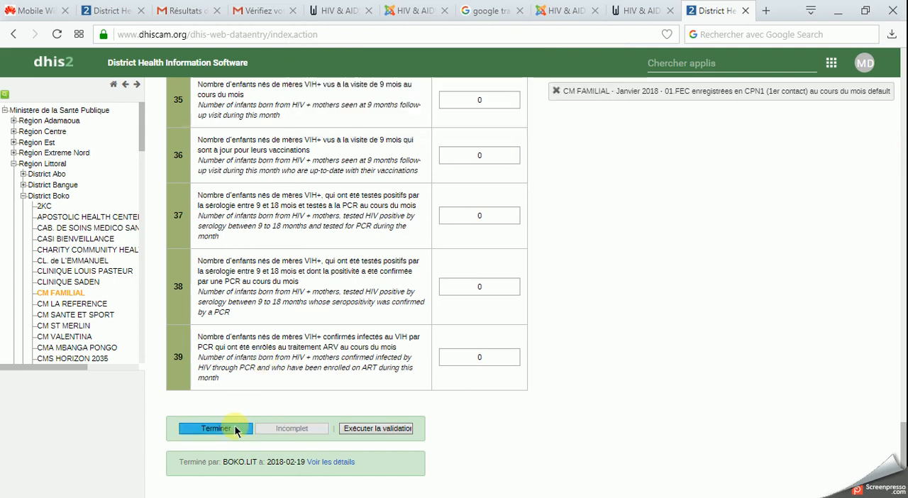
left_click(525, 126)
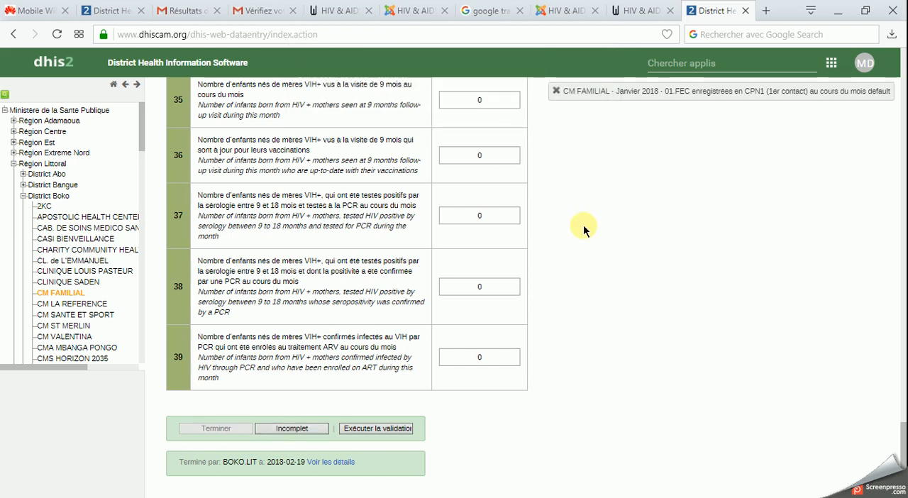
- Set the Janvier 2018 number of pregnant women registered in CPN1 to 2
scroll(553, 178, "up", 15)
scroll(553, 207, "up", 10)
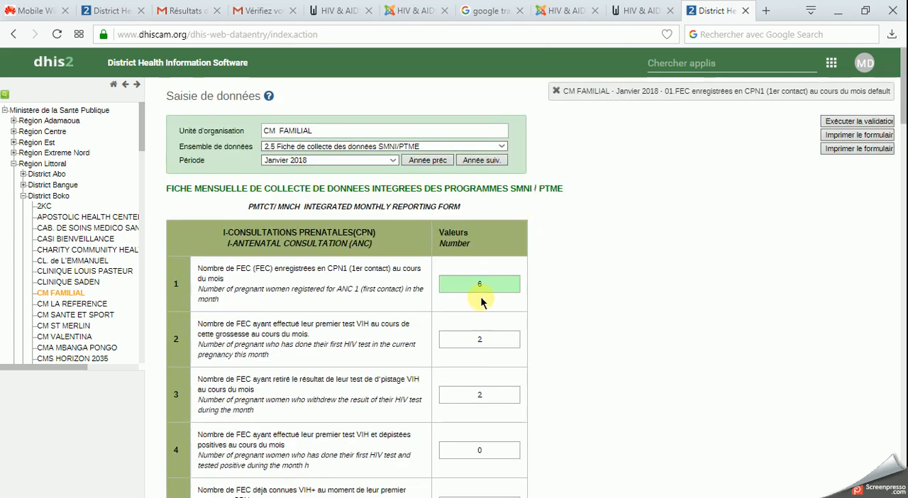
type("2")
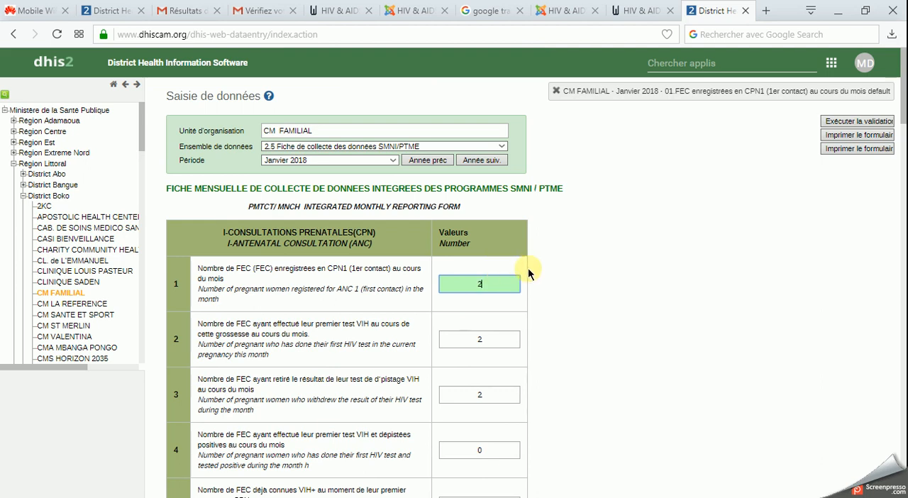
- Reopen the completed Janvier 2018 form as incomplete and complete it once more with the corrected CPN1 value
scroll(555, 318, "down", 20)
scroll(555, 327, "down", 5)
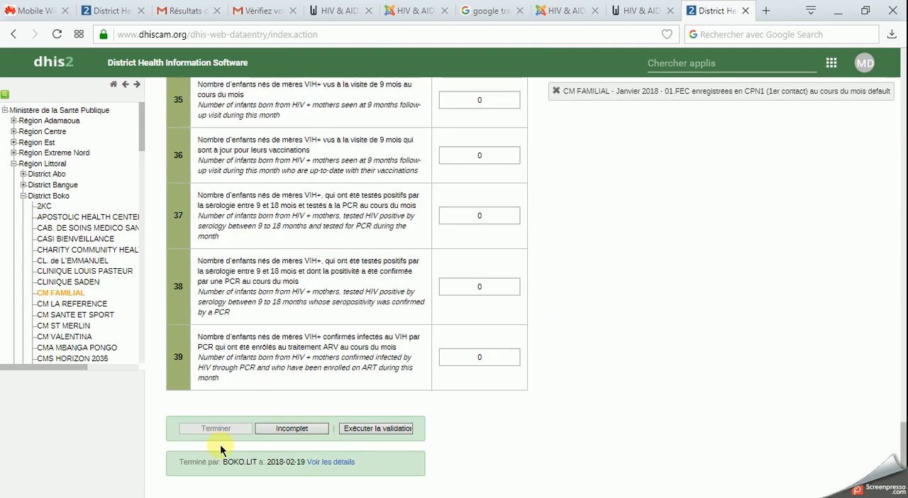
left_click(292, 428)
left_click(507, 118)
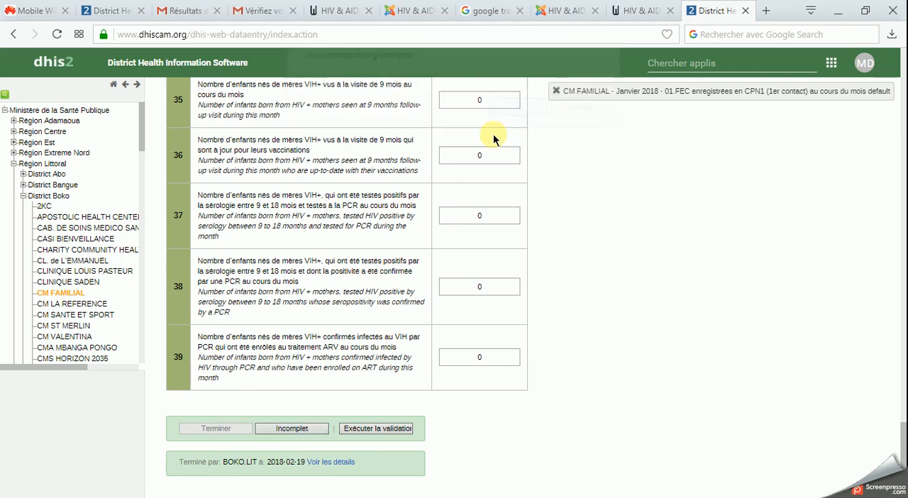
left_click(231, 430)
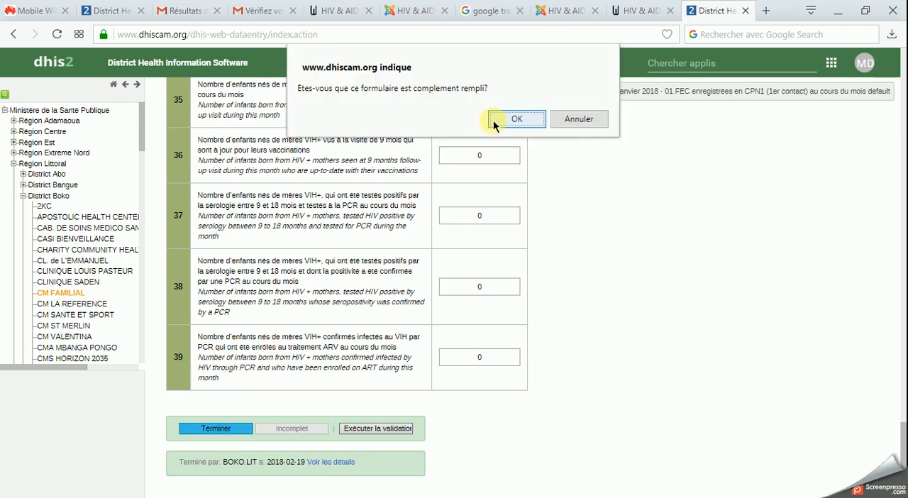
left_click(519, 122)
- Reopen the Janvier 2018 CPN1 details to compare the audit trail with the history chart, moving the dialog aside, and close it
scroll(607, 215, "up", 20)
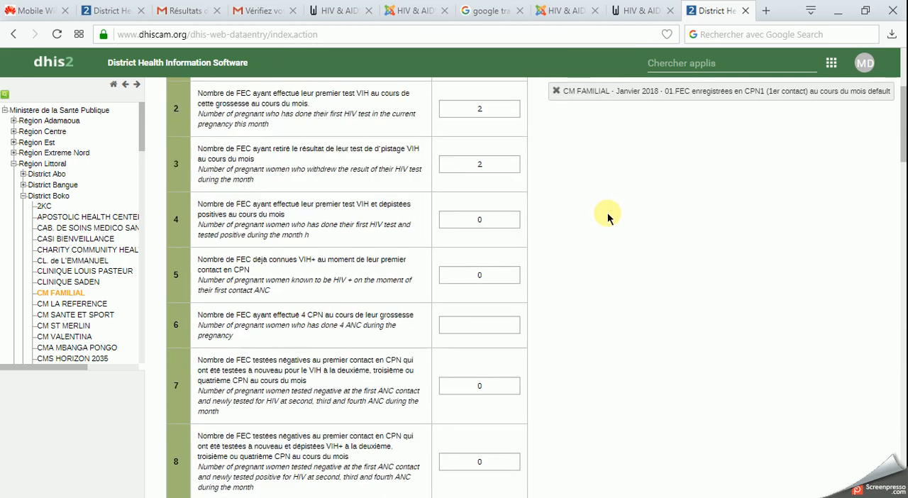
double_click(485, 283)
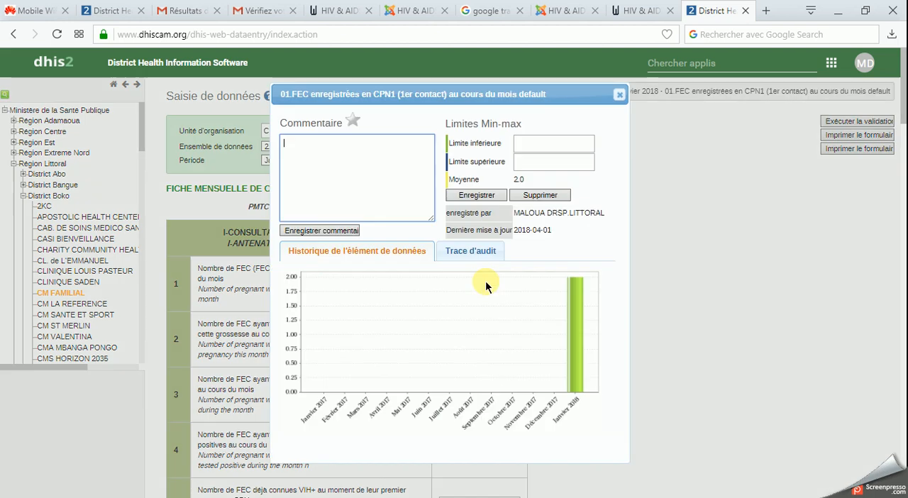
left_click(484, 252)
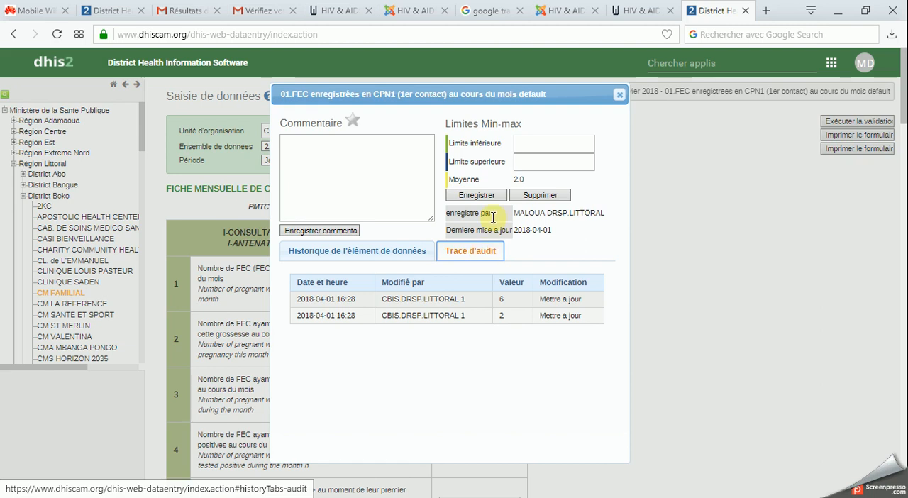
left_click_drag(484, 95, 519, 143)
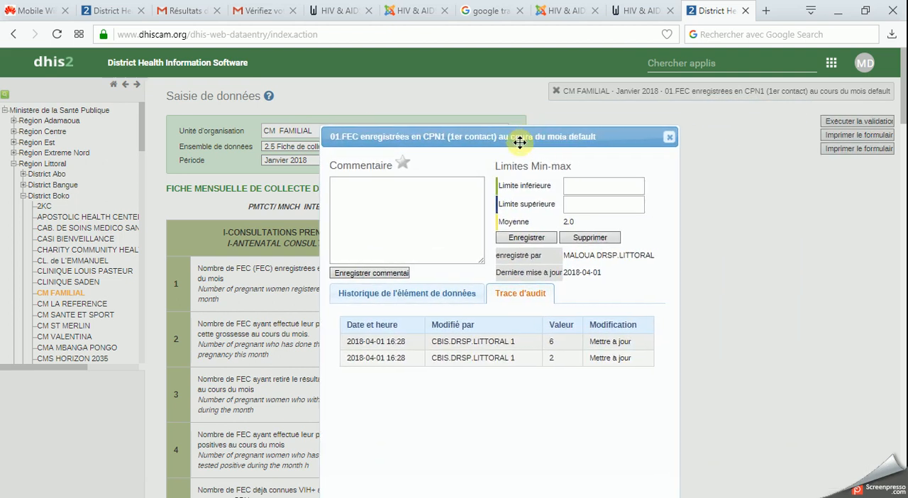
left_click(454, 292)
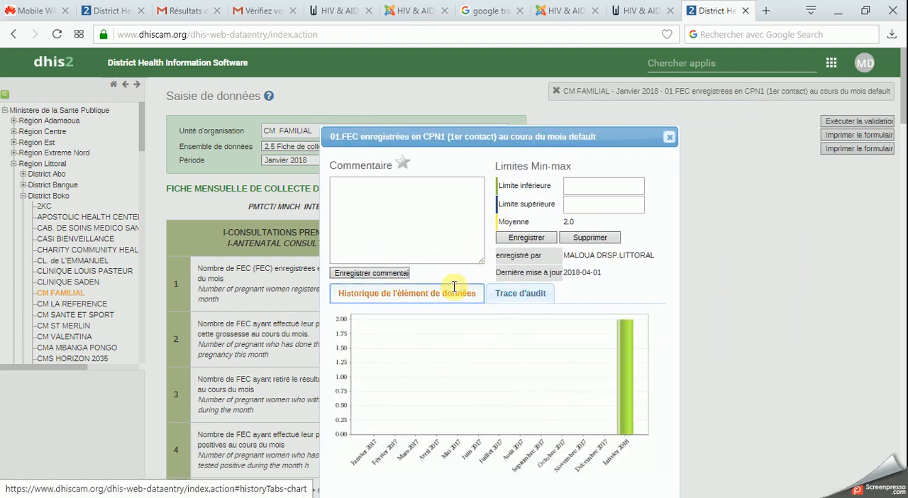
left_click(508, 305)
left_click_drag(454, 138, 492, 270)
scroll(468, 226, "down", 2)
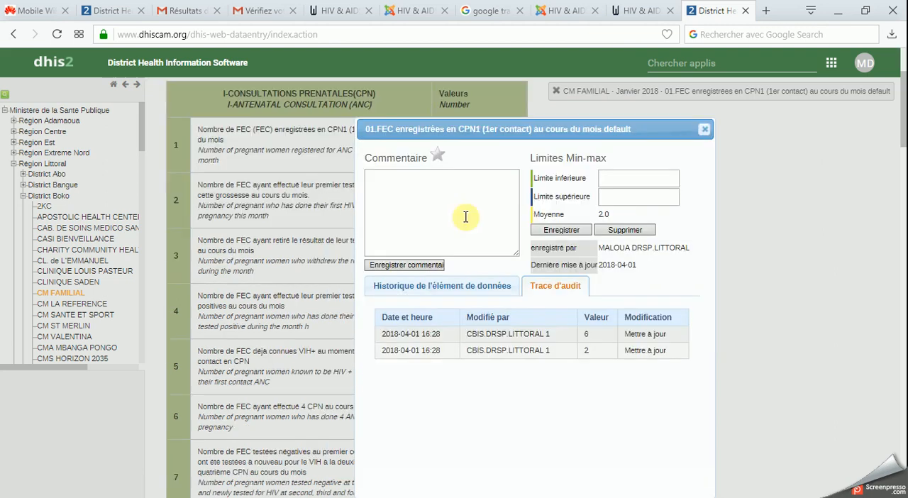
left_click(701, 130)
- Re-enter 2 as the Janvier 2018 CPN1 value and view its history chart before closing the details
scroll(502, 226, "up", 2)
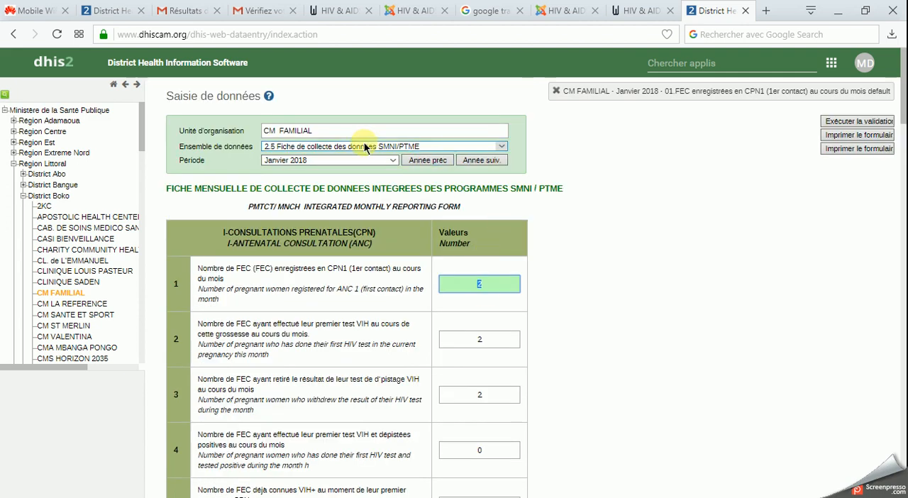
key("BackSpace")
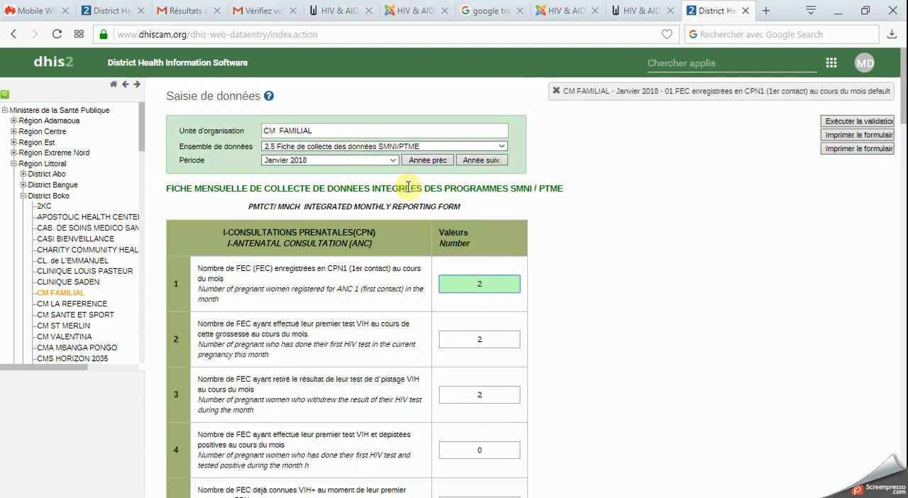
type("2")
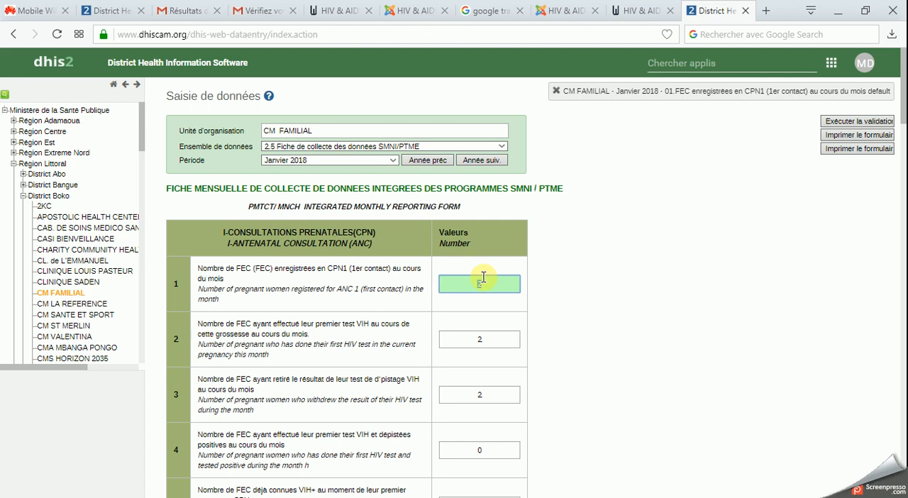
double_click(481, 280)
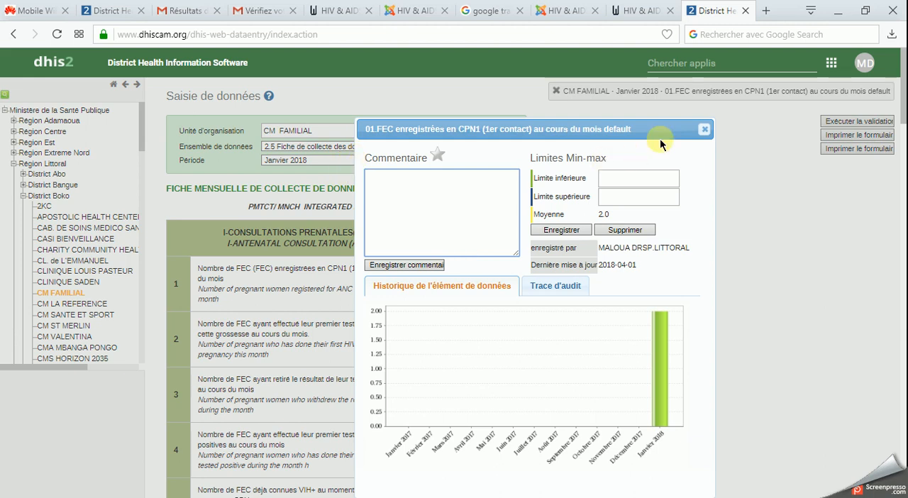
left_click(703, 129)
- Switch the period to Mars 2018 and review the CPN1 registration value's history chart and audit trail
left_click(393, 161)
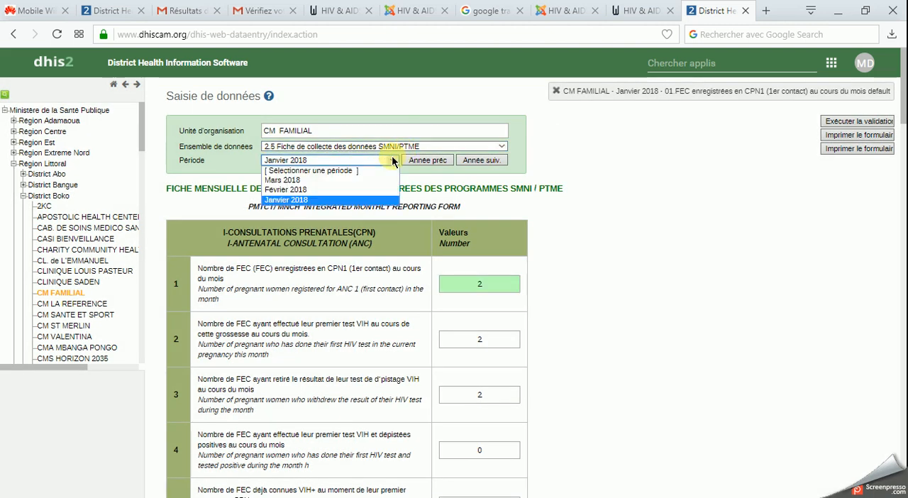
left_click(365, 180)
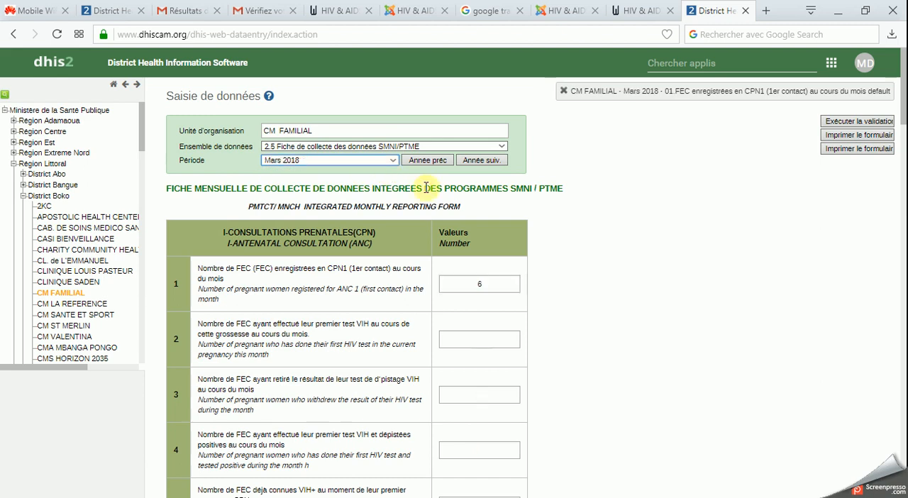
left_click(485, 283)
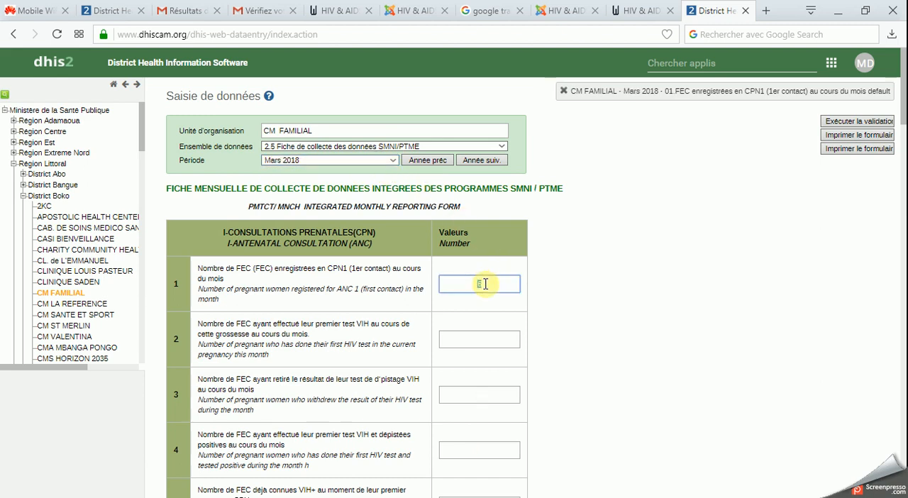
double_click(485, 283)
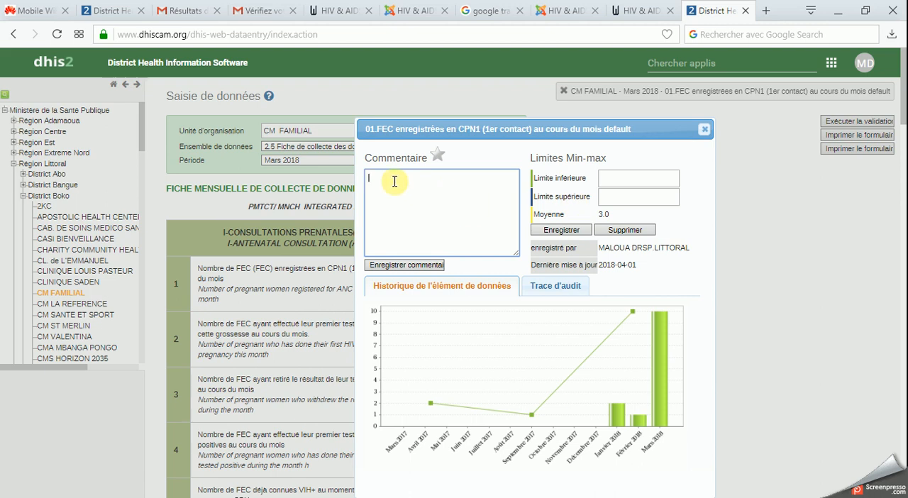
left_click(547, 282)
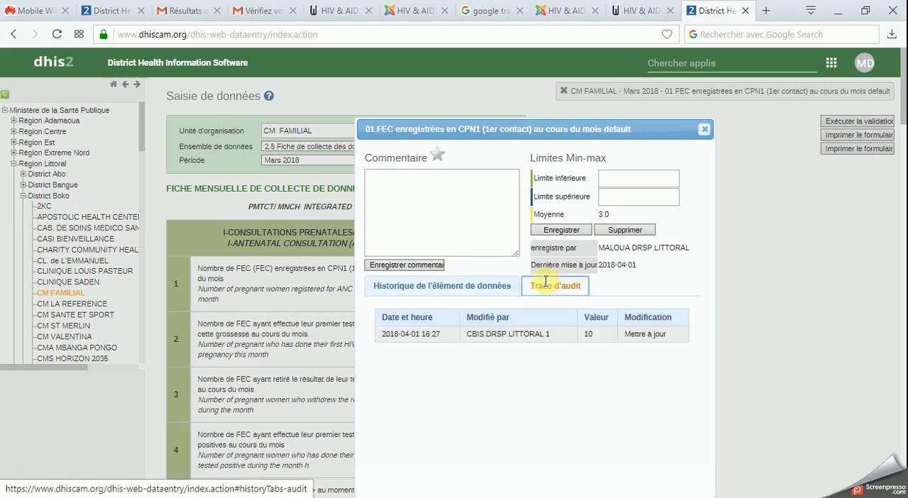
left_click_drag(552, 132, 782, 135)
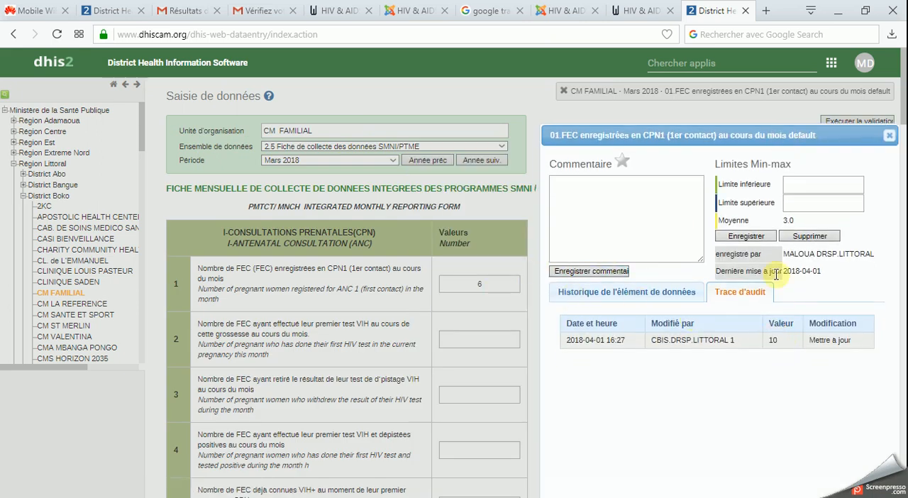
left_click_drag(790, 134, 577, 137)
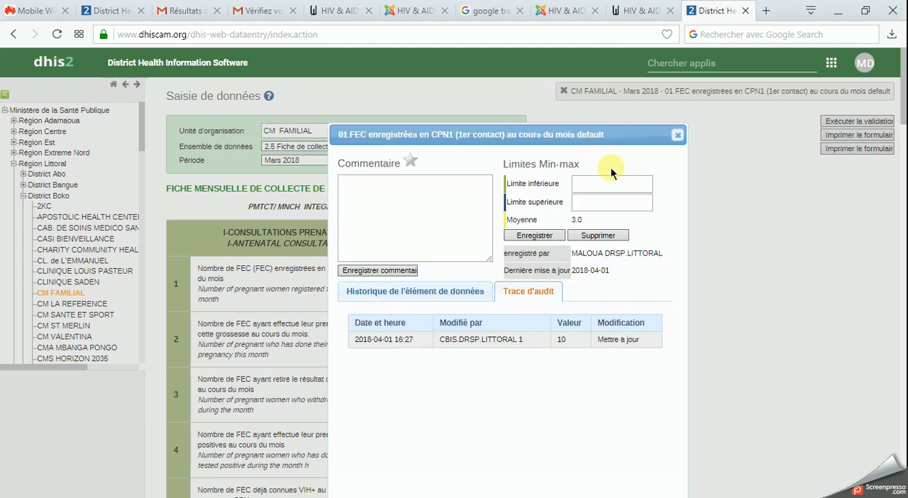
- Add the comment "Essaie pour demo" to the Mars 2018 CPN1 registration value and save it
left_click(412, 190)
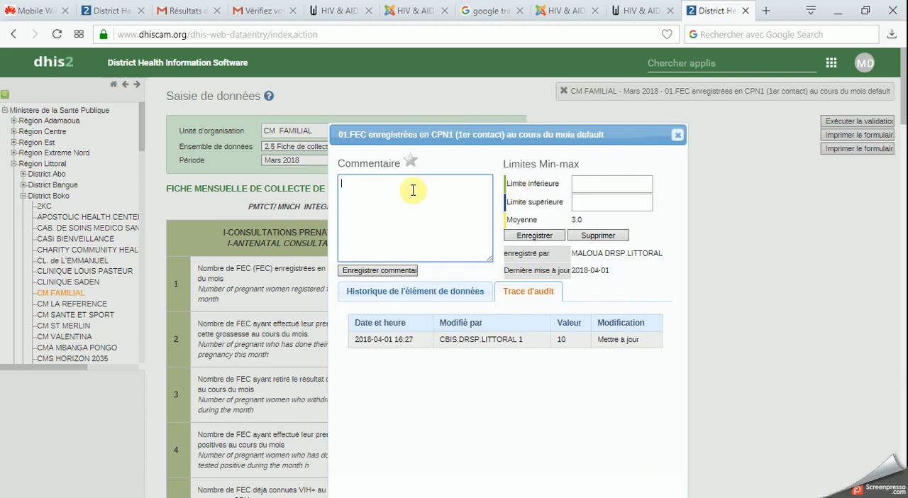
type("Essaie")
type("pour demo")
left_click(392, 272)
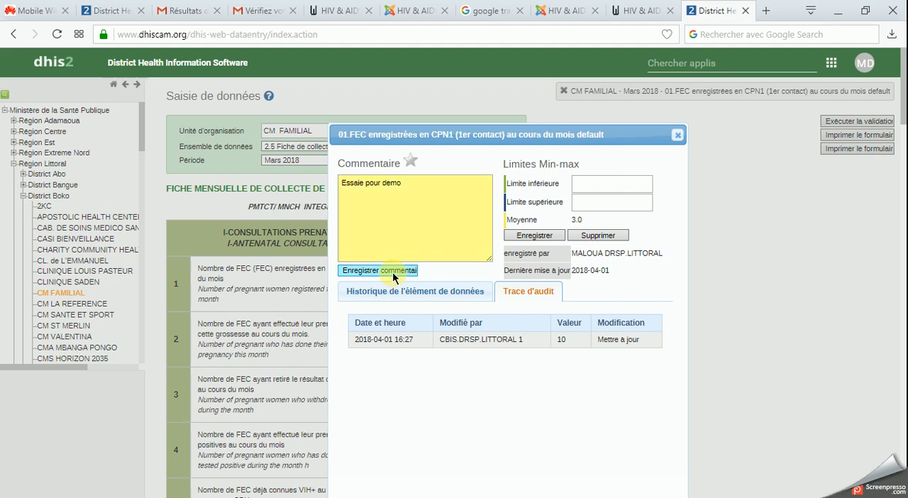
- Set the Mars 2018 CPN1 registration limits to a minimum of 1 and a maximum of 50, save them, and close the details
left_click(595, 186)
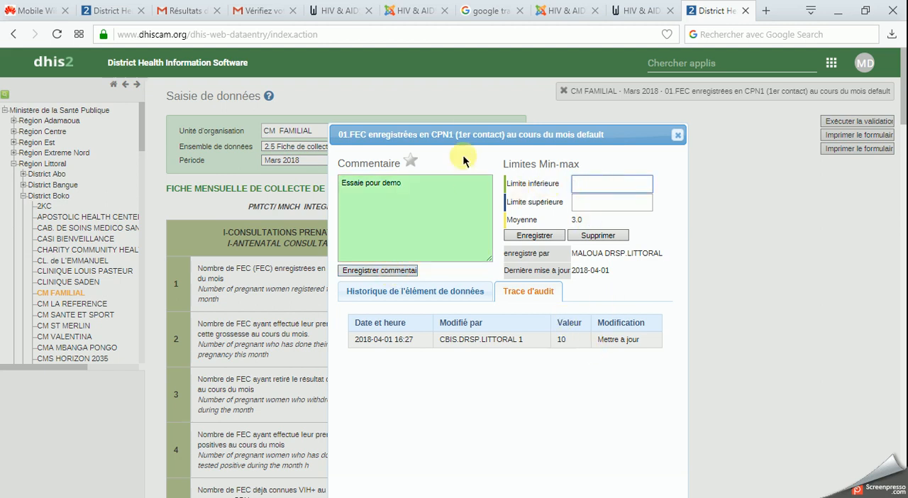
left_click_drag(464, 131, 472, 148)
left_click(543, 173)
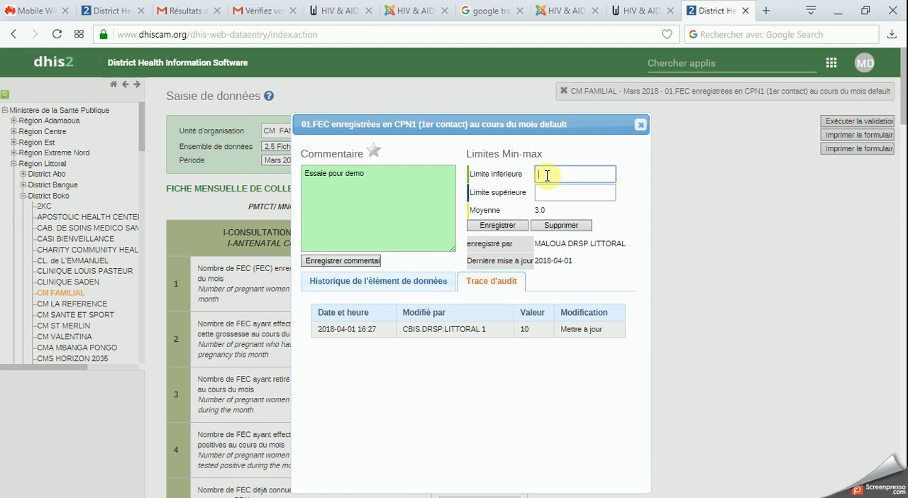
type("1")
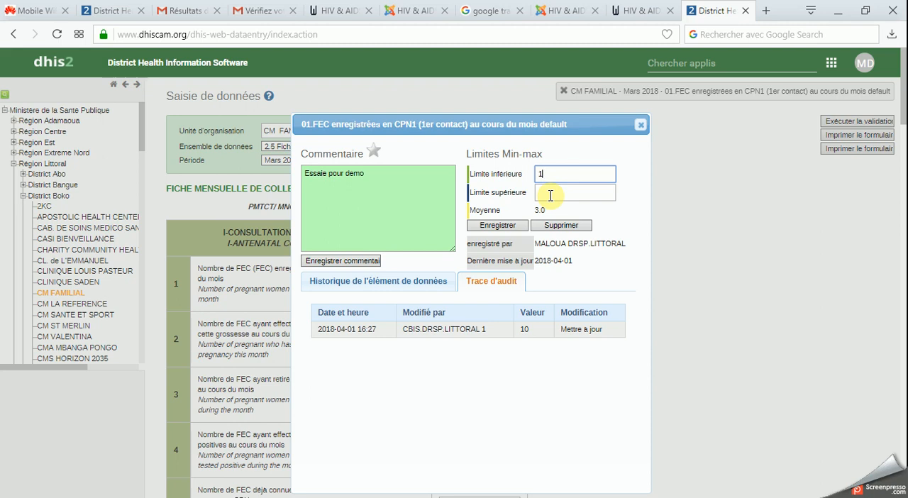
left_click(551, 195)
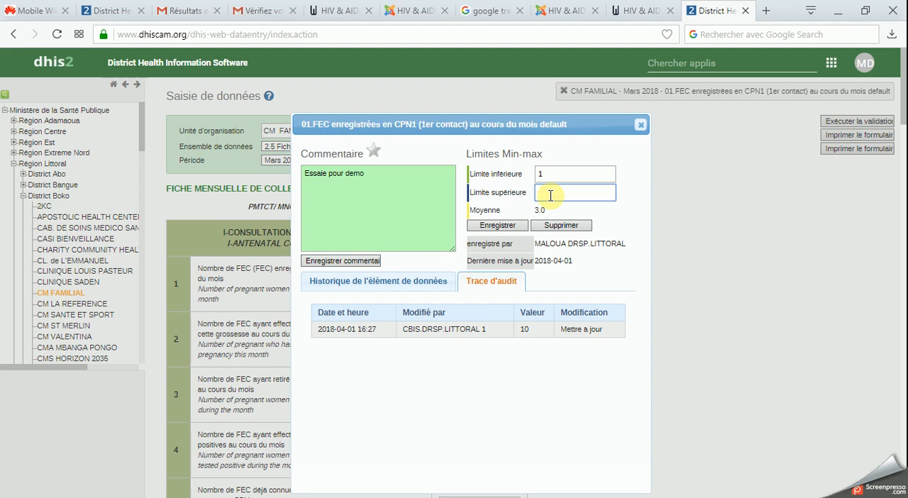
type("50")
left_click(506, 226)
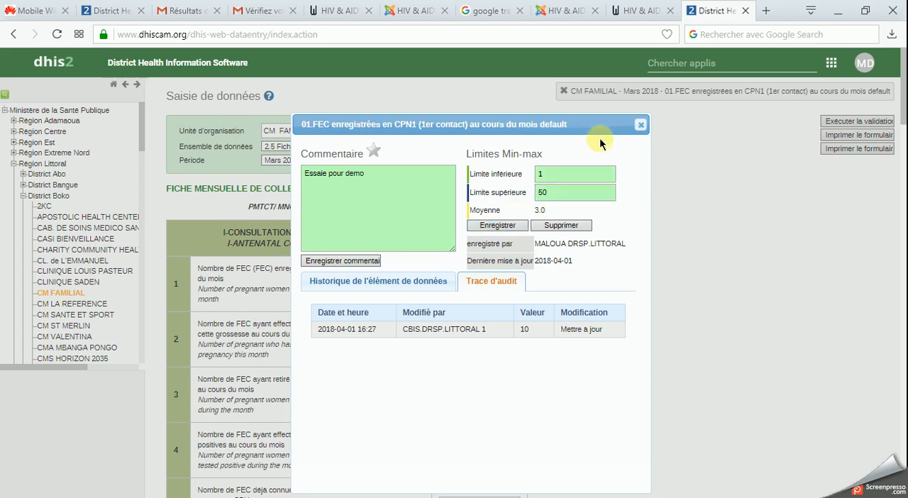
left_click(640, 125)
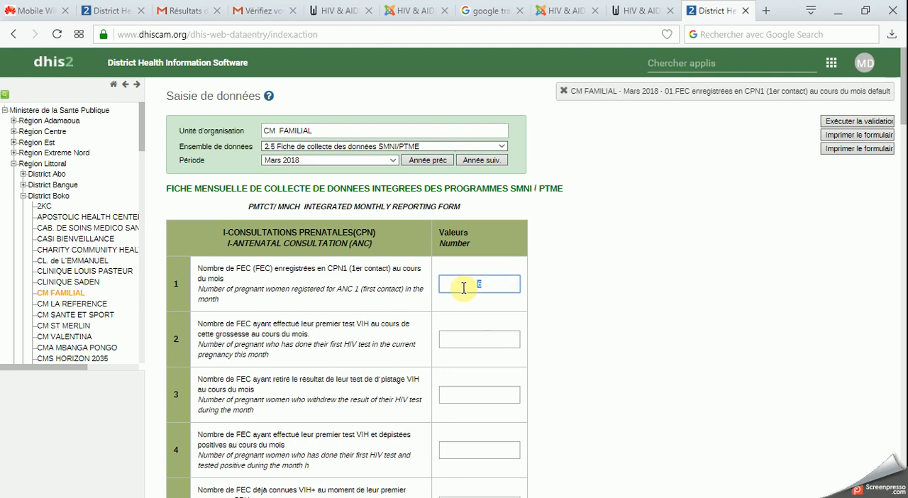
- Test the maximum limit by entering 51 as the Mars 2018 CPN1 registration value and dismiss the alert
type("51")
left_click(468, 335)
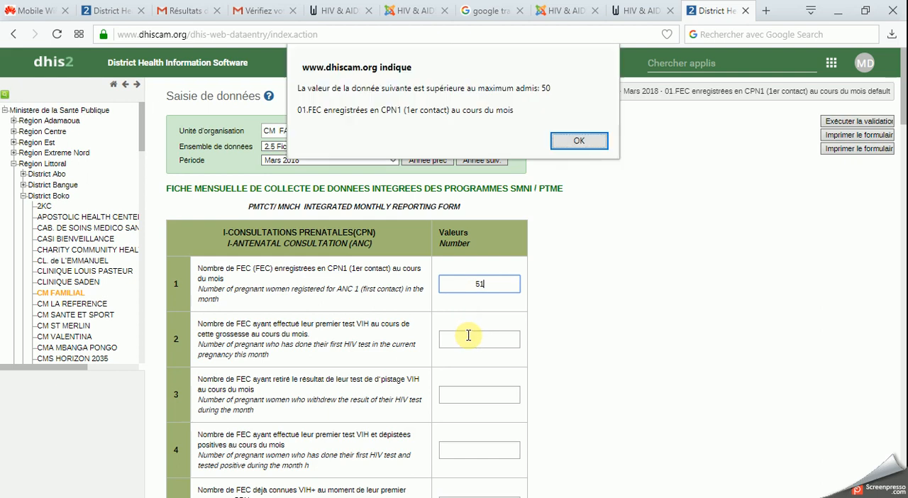
left_click(556, 139)
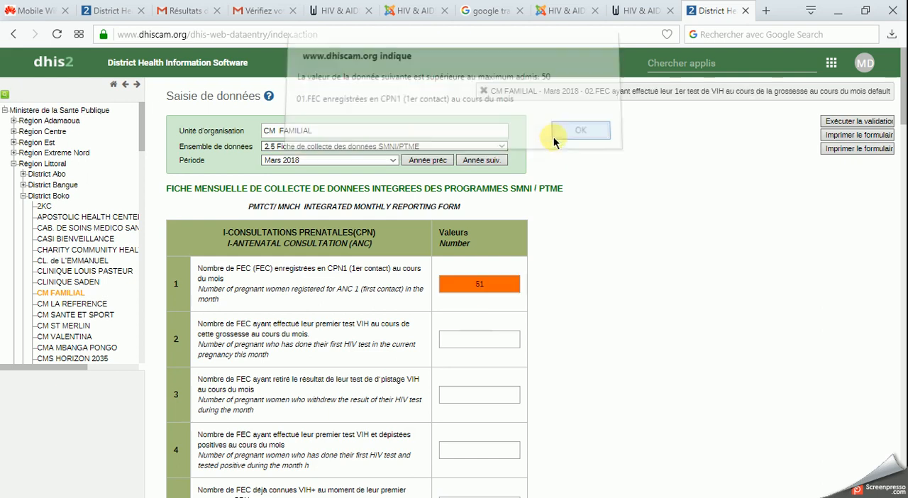
- Replace the out-of-range CPN1 registration value with 1
left_click(484, 286)
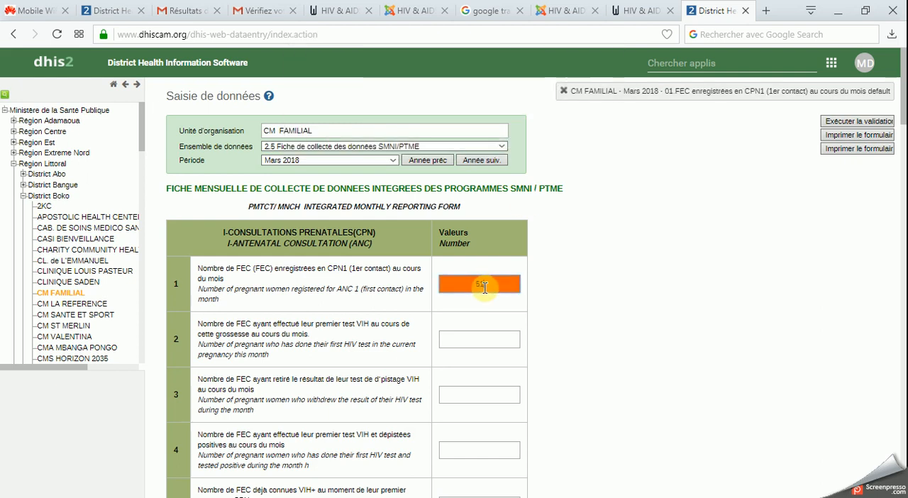
left_click_drag(485, 287, 461, 287)
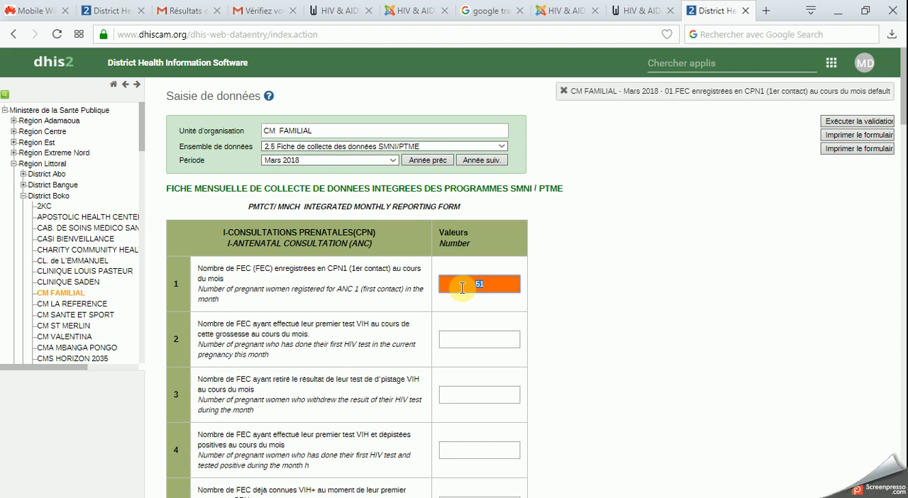
type("1")
left_click(560, 301)
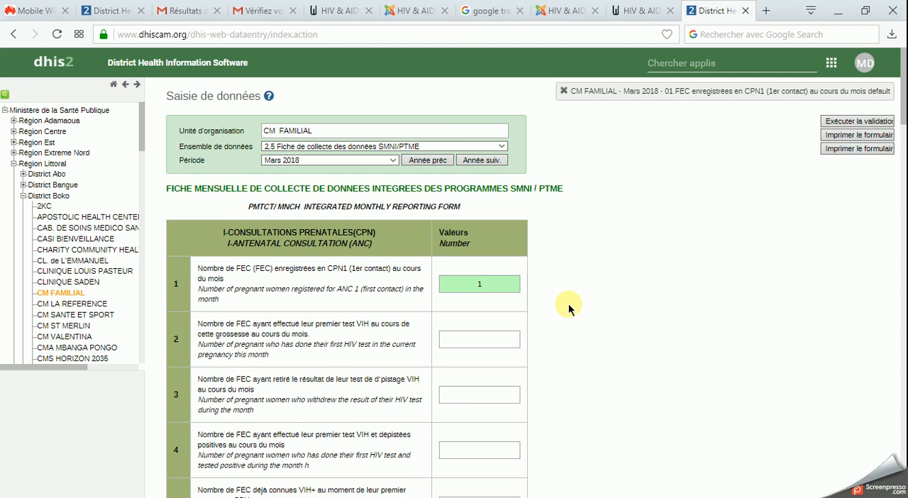
left_click(492, 284)
- Enter 2, 3, 2 and 15 as the values for rows 2 to 5 of the antenatal consultation section
left_click(494, 336)
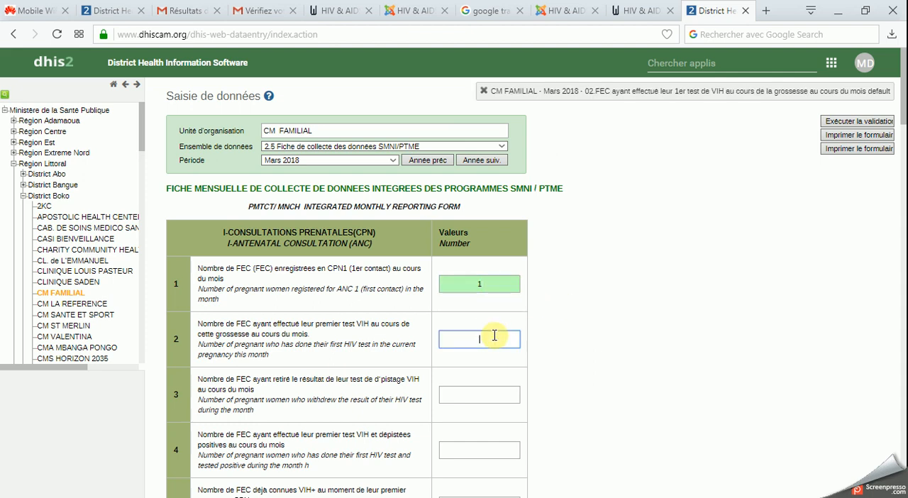
type("2")
key("Tab")
type("3")
key("Tab")
type("2")
key("Tab")
type("15")
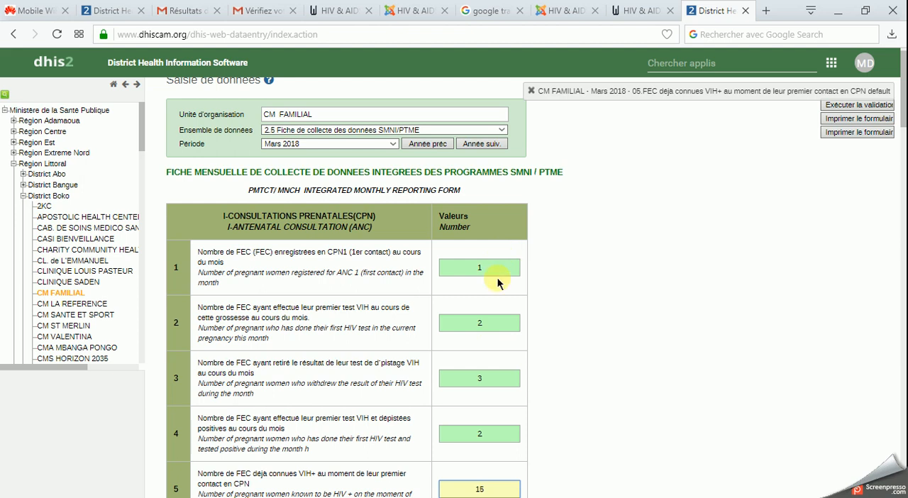
- Test the limit again by entering 60 as the CPN1 registration value and dismiss the alert
left_click(476, 269)
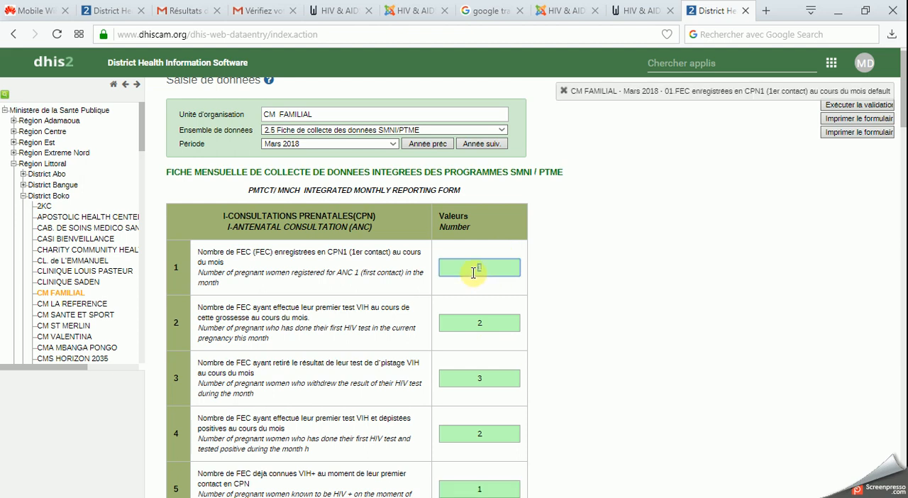
type("60")
left_click(494, 319)
left_click(576, 141)
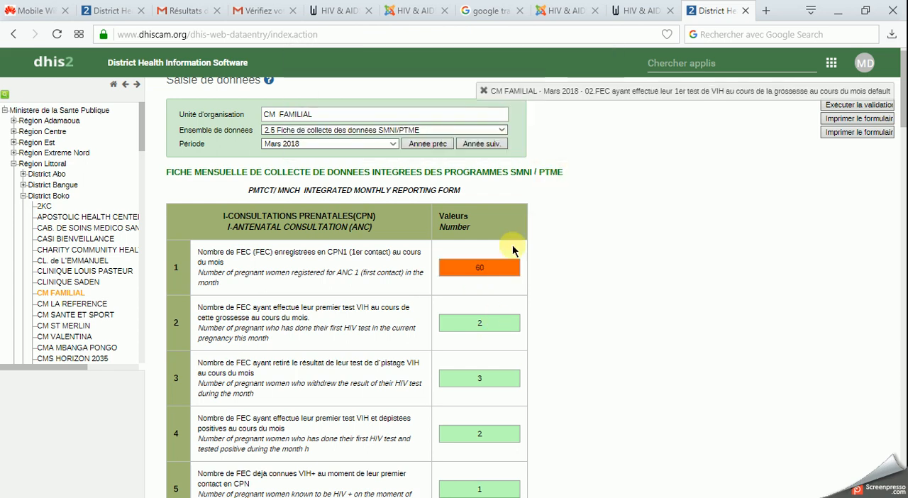
- Clear the Mars 2018 values in rows 1 to 5 of the antenatal consultation section
left_click(501, 264)
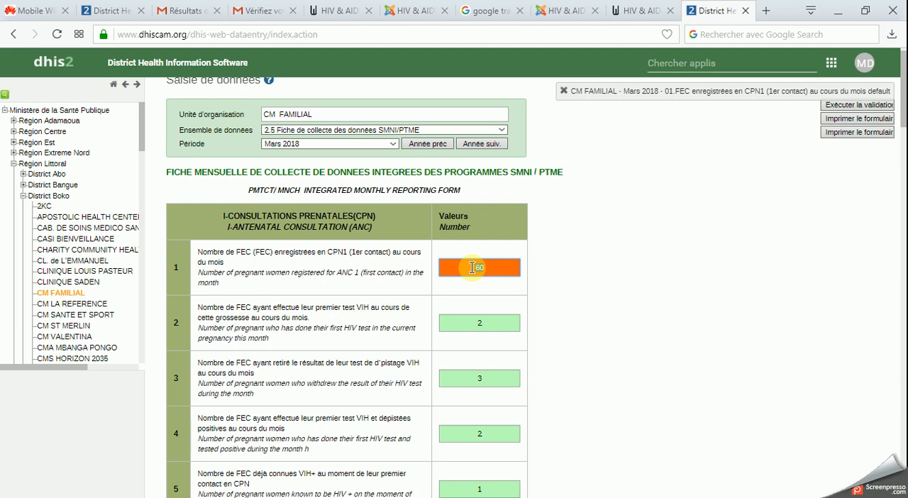
left_click_drag(472, 268, 489, 265)
key("BackSpace")
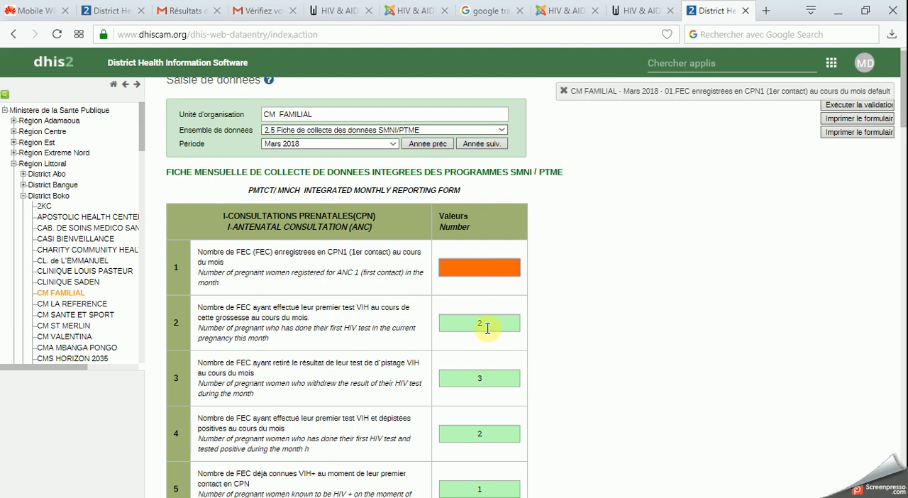
left_click_drag(486, 327, 474, 330)
key("BackSpace")
left_click_drag(491, 374, 467, 381)
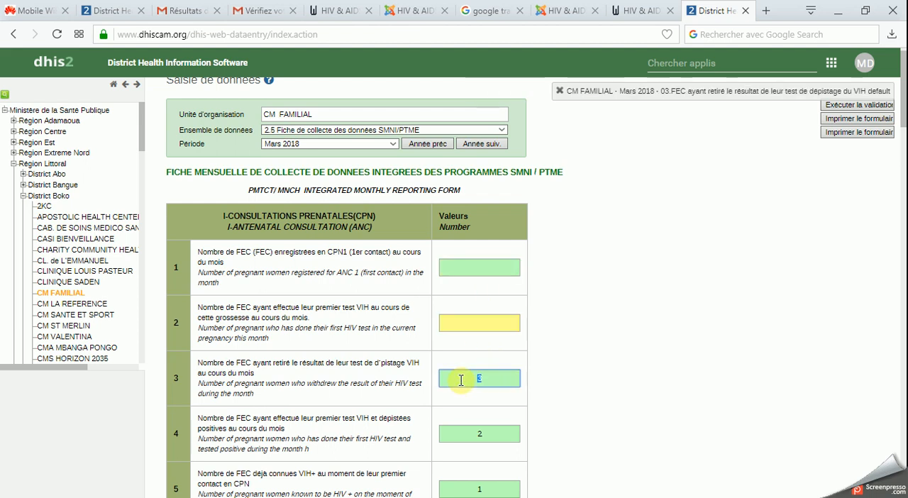
key("BackSpace")
left_click_drag(485, 427, 462, 419)
key("BackSpace")
scroll(477, 451, "down", 2)
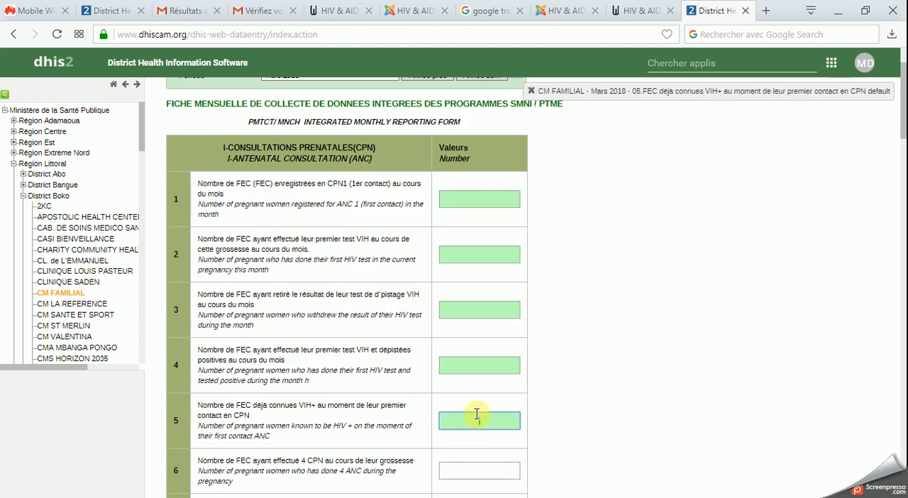
key("BackSpace")
- Reopen the Mars 2018 CPN1 details to review the history chart, min-max limits and audit trail, and close them
left_click(484, 195)
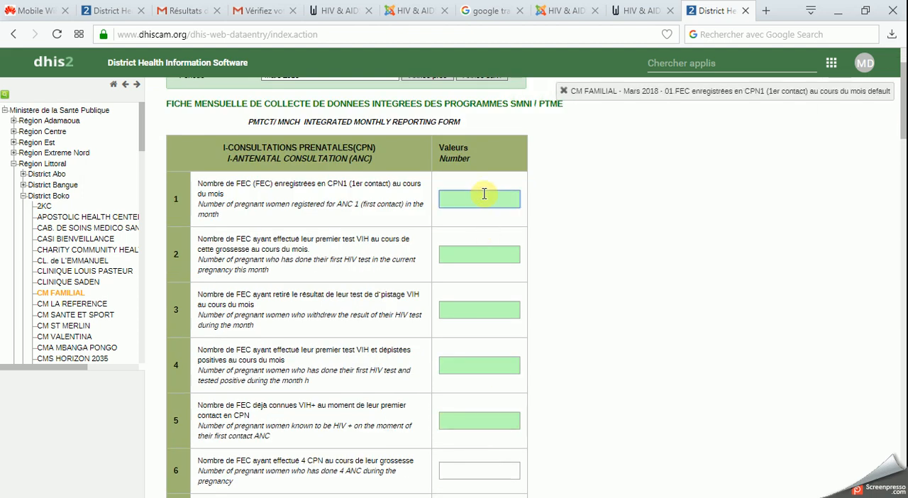
double_click(484, 195)
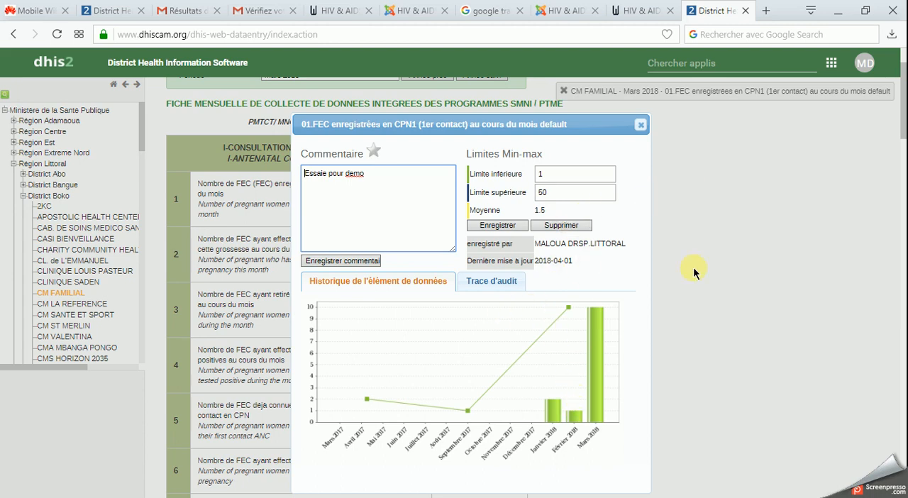
left_click(641, 126)
left_click(480, 195)
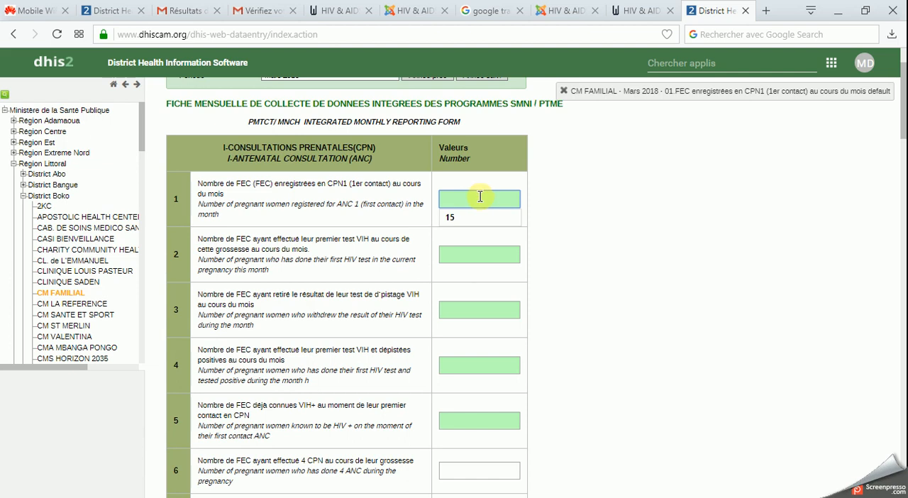
double_click(478, 199)
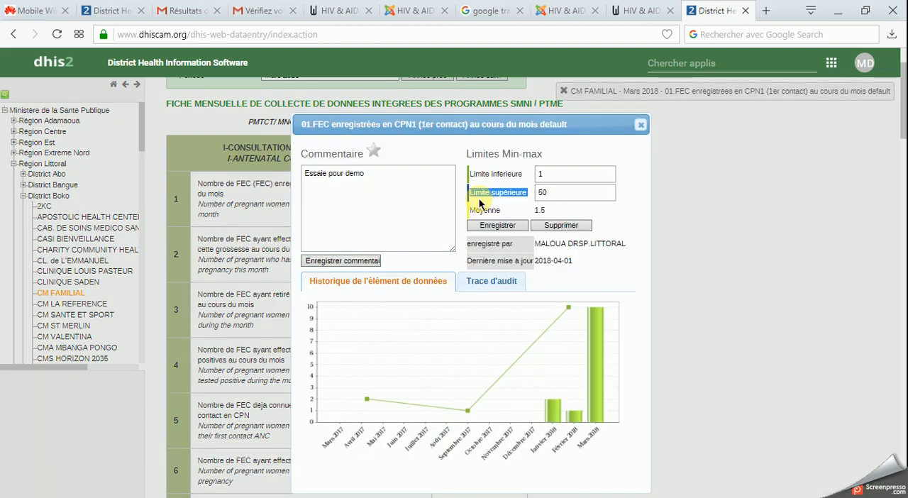
left_click(556, 190)
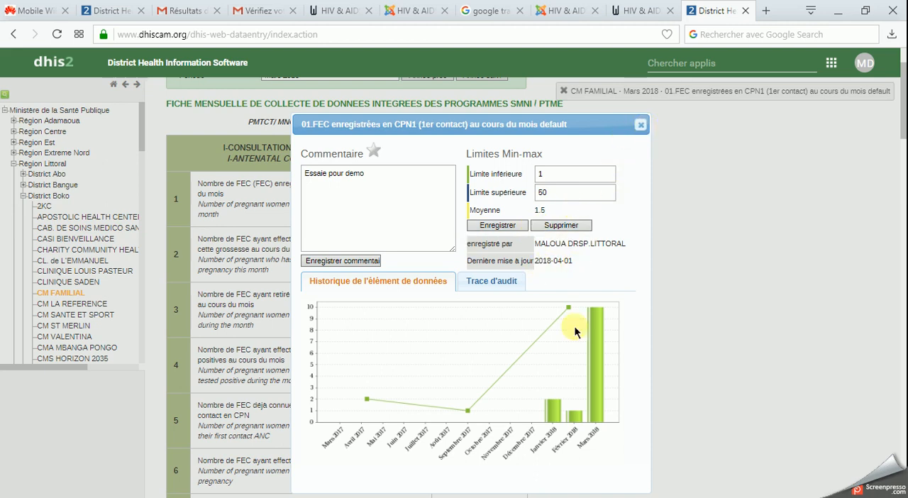
left_click(512, 282)
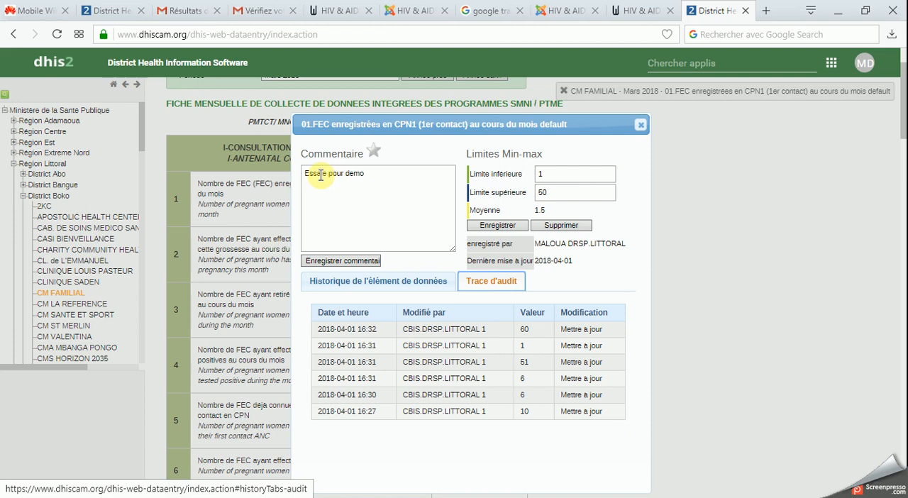
left_click(639, 127)
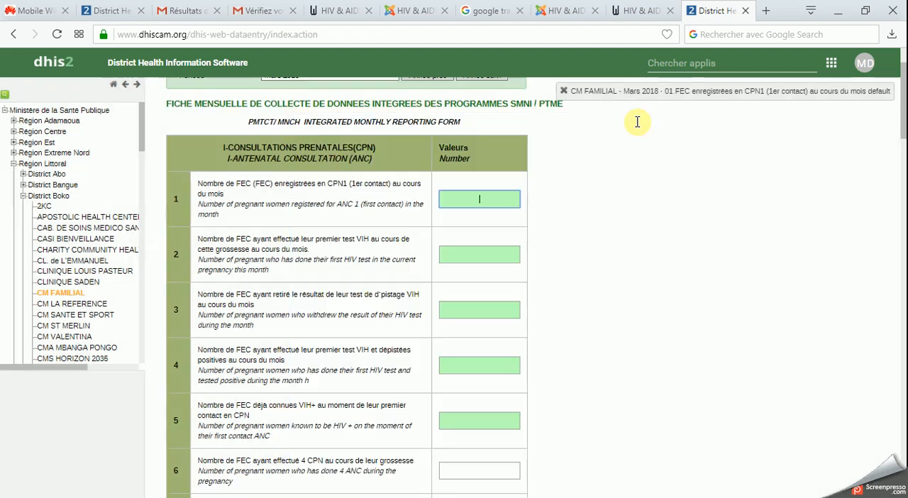
- Run the validation at the end of the Mars 2018 form and close its result
scroll(507, 281, "down", 20)
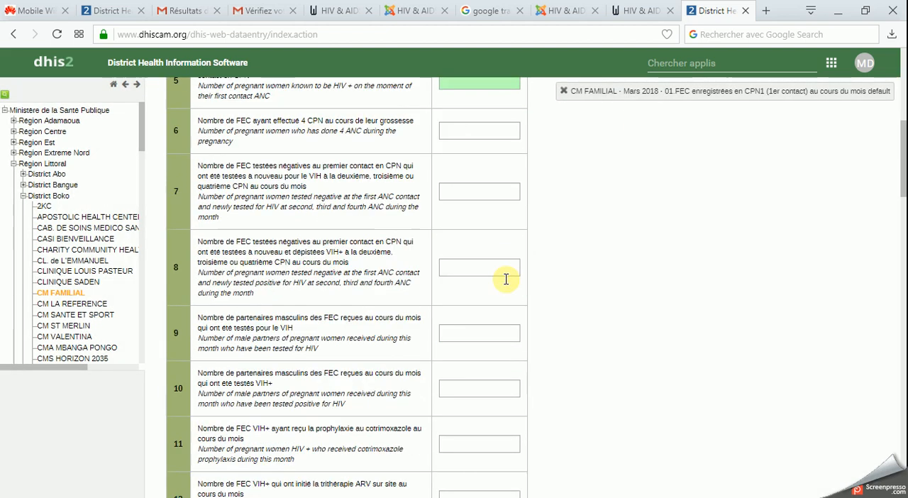
scroll(506, 279, "down", 5)
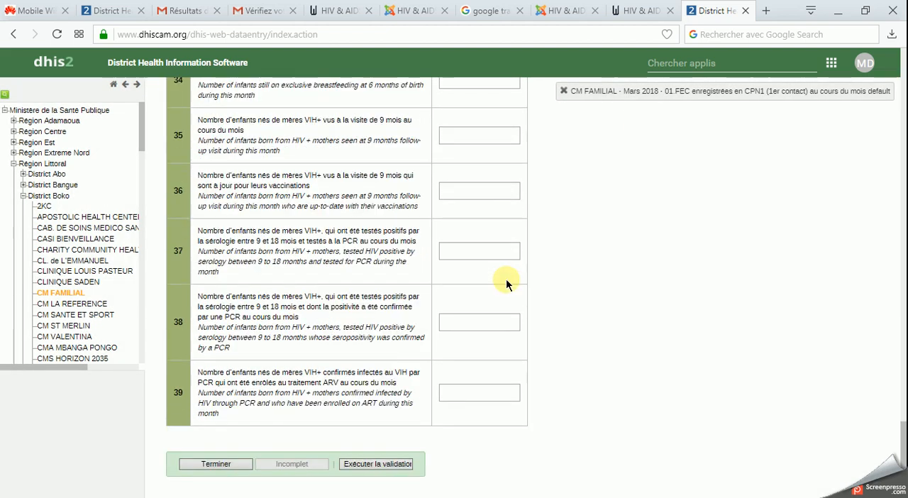
left_click(366, 468)
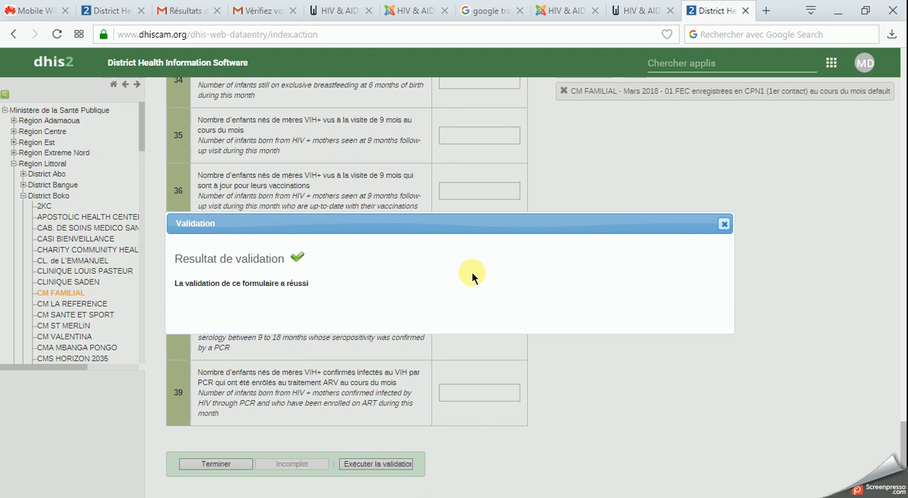
left_click(723, 223)
- Mark the Mars 2018 form as complete, and revert it to incomplete, confirming both changes
left_click(213, 463)
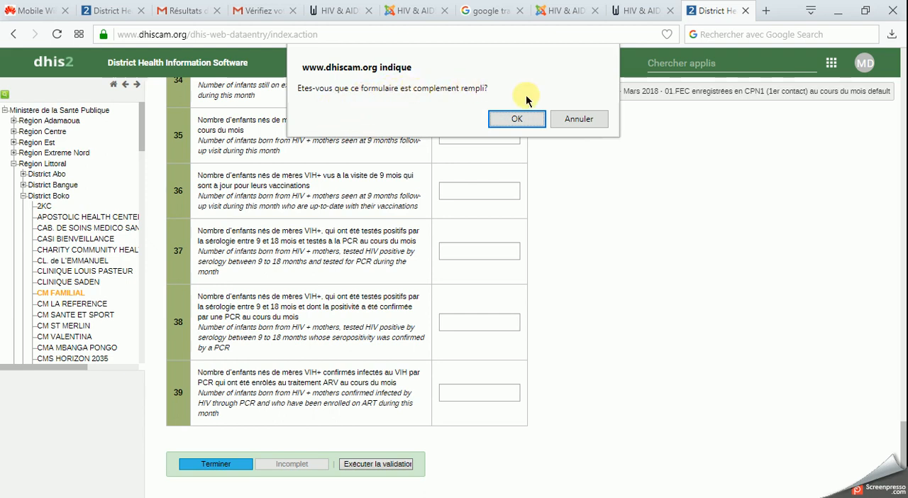
left_click(517, 119)
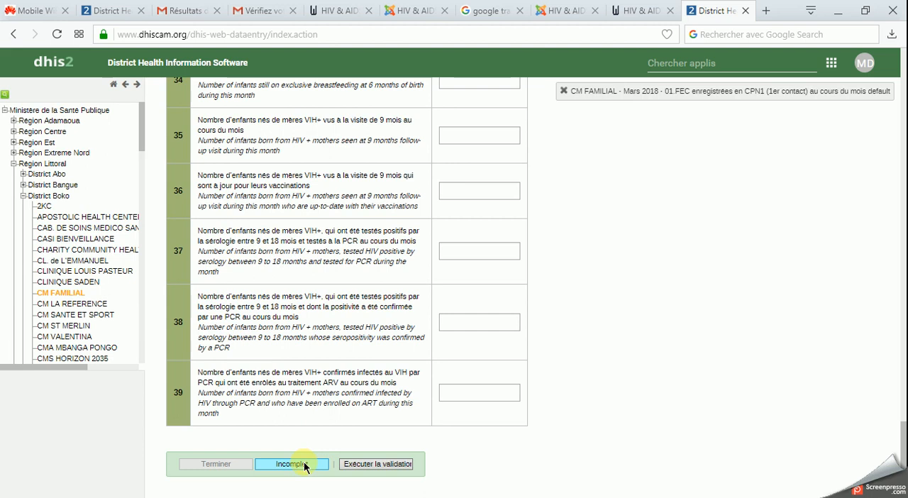
left_click(307, 465)
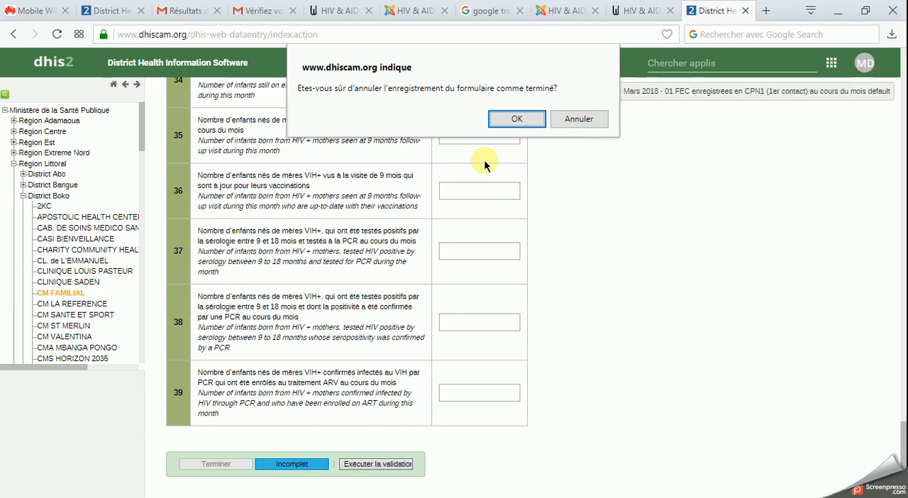
left_click(517, 119)
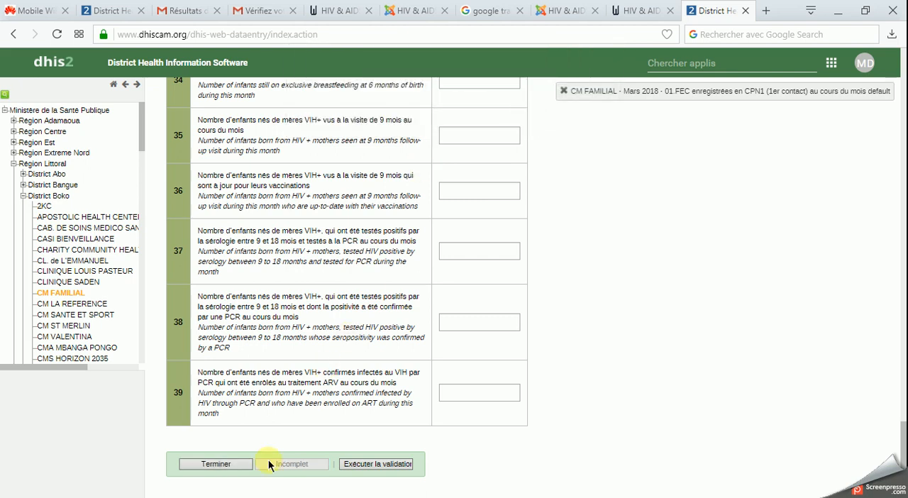
- Select the first three antenatal consultation fields of the Mars 2018 form in turn to check each field's data element label
scroll(429, 290, "up", 20)
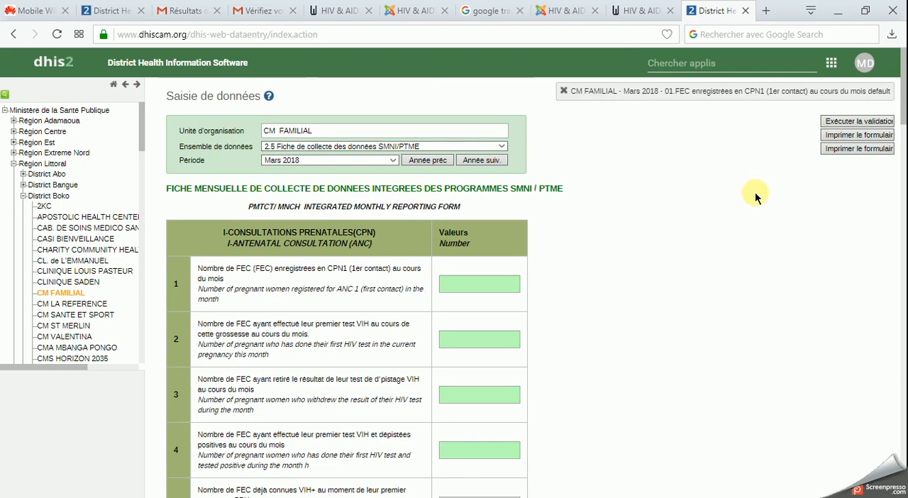
left_click(505, 278)
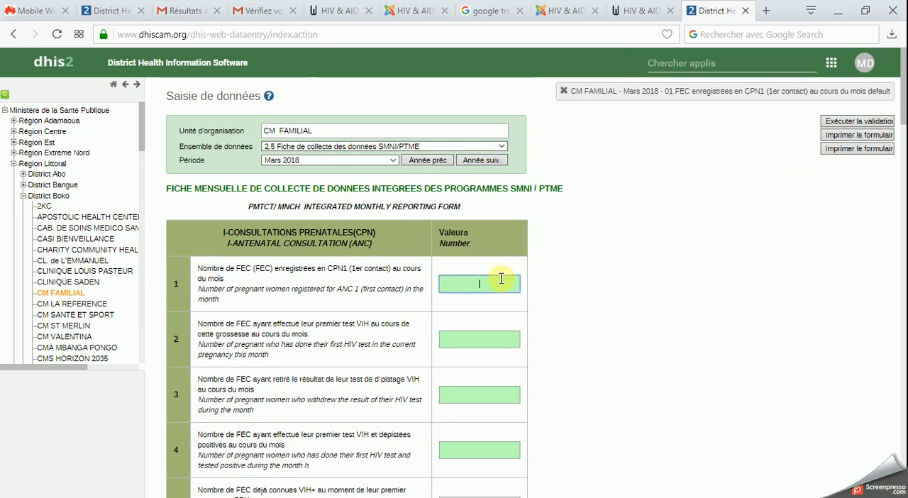
left_click(480, 340)
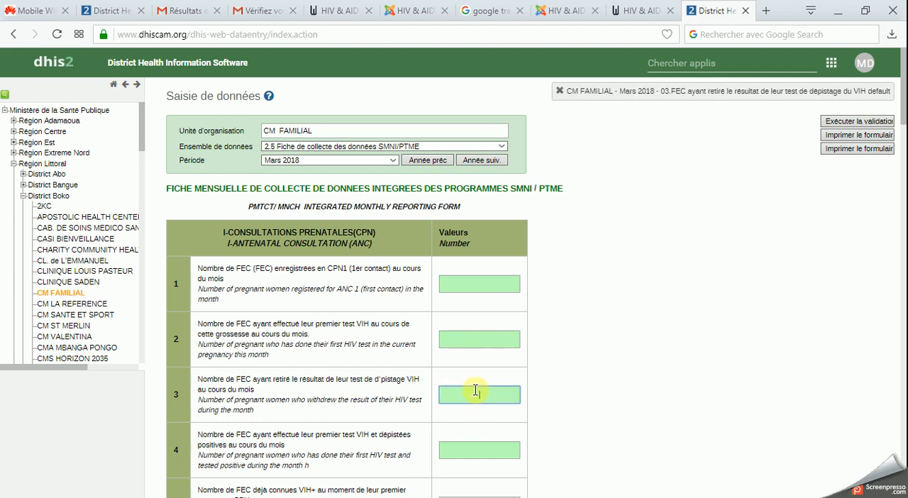
left_click(473, 289)
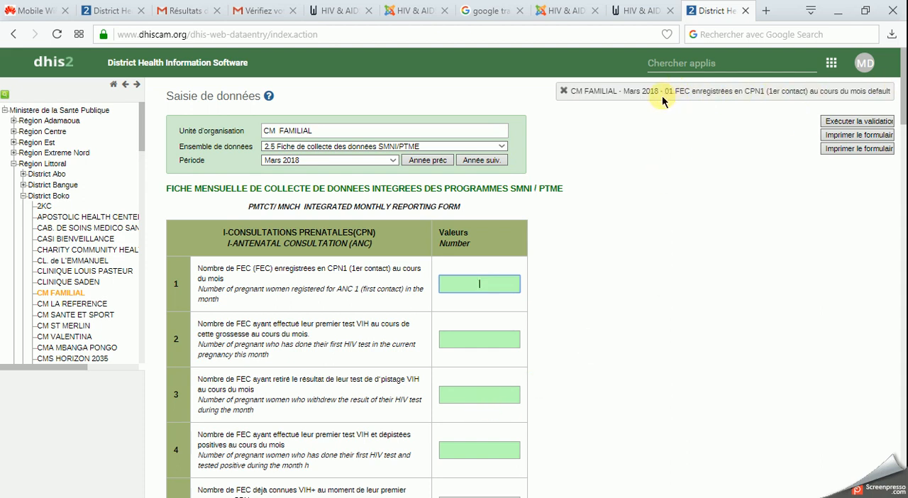
left_click(475, 398)
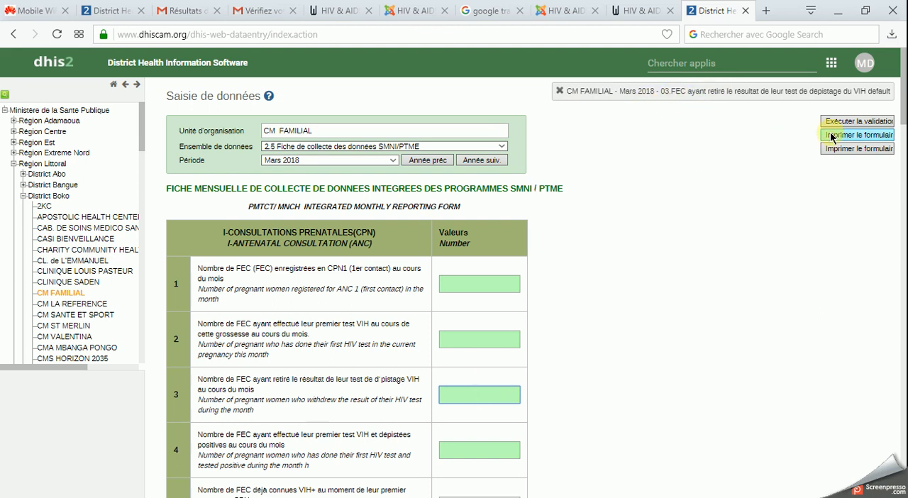
left_click(667, 234)
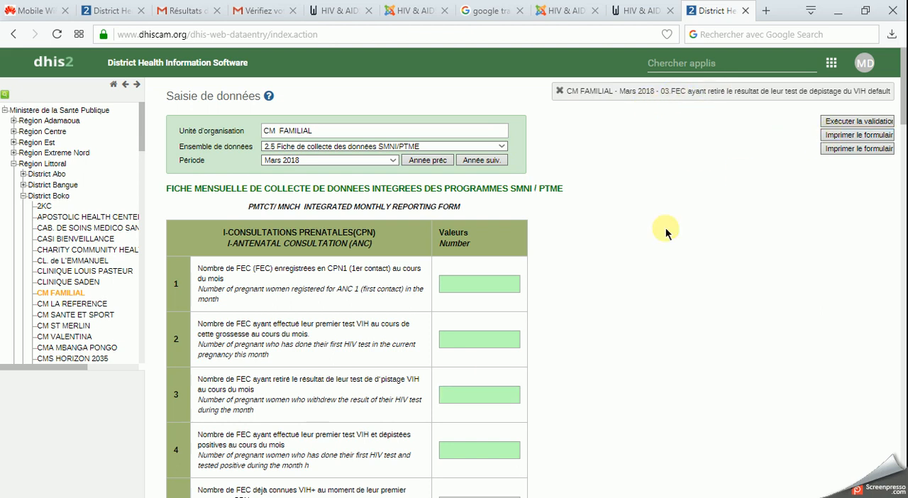
left_click(471, 281)
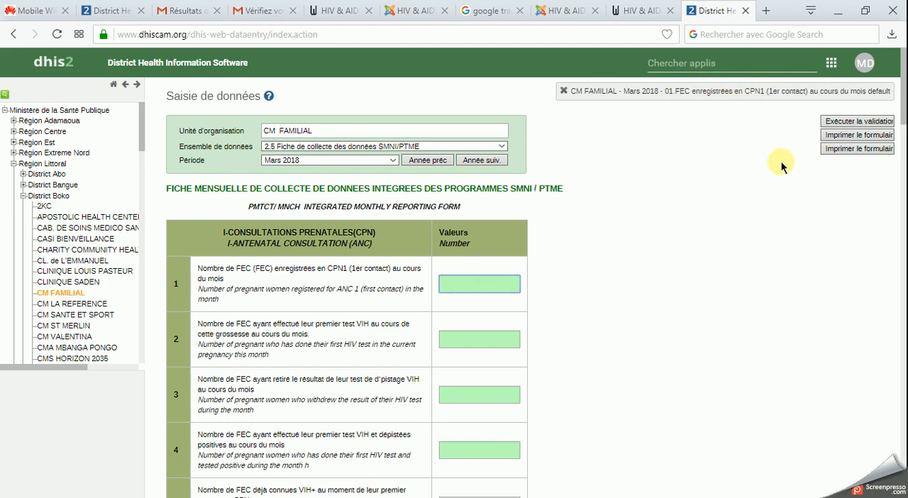
- Preview the Mars 2018 form for printing with its entry fields, look through its pages, preview the blank version, and cancel both prints
left_click(854, 136)
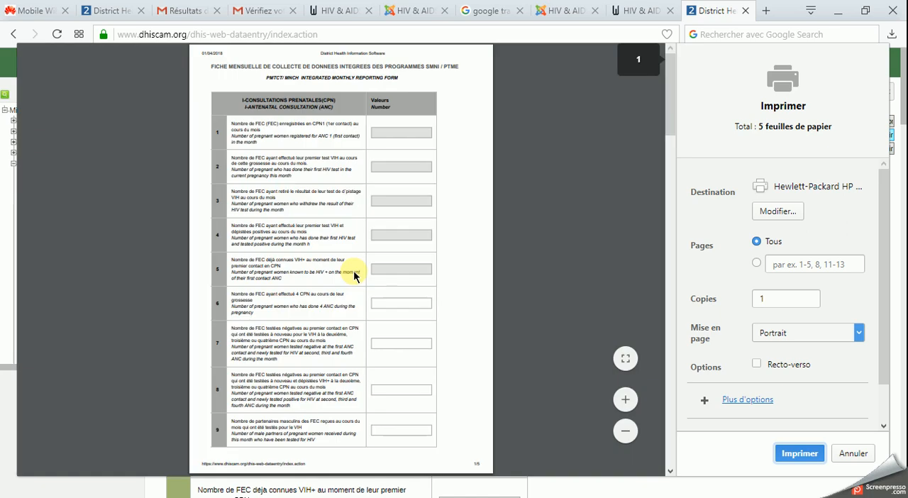
scroll(359, 212, "down", 5)
scroll(357, 222, "down", 15)
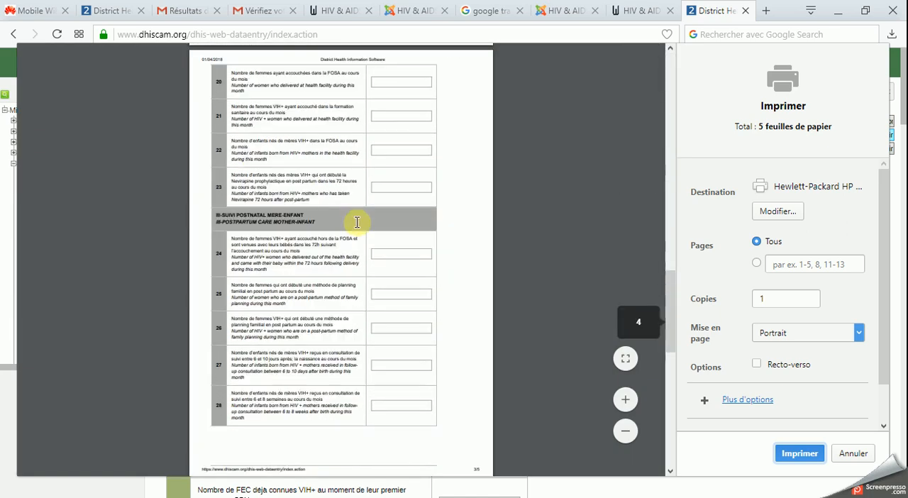
scroll(356, 221, "up", 8)
scroll(356, 222, "up", 10)
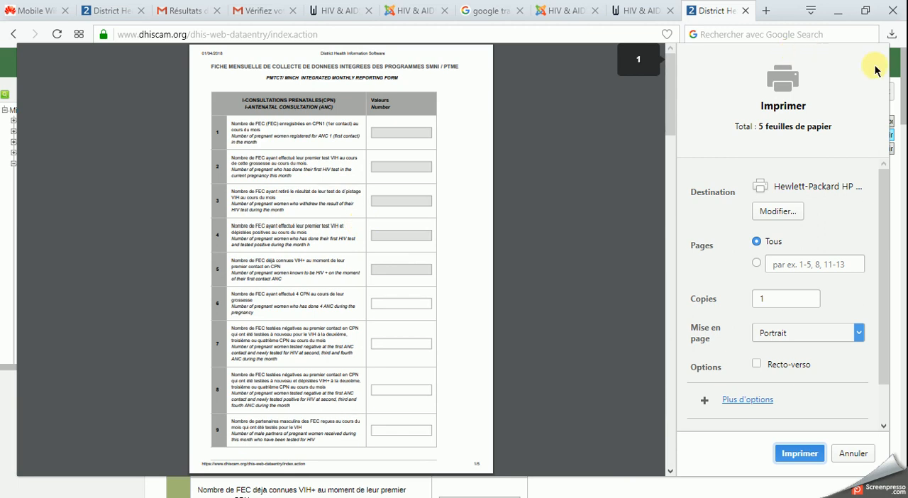
left_click(844, 452)
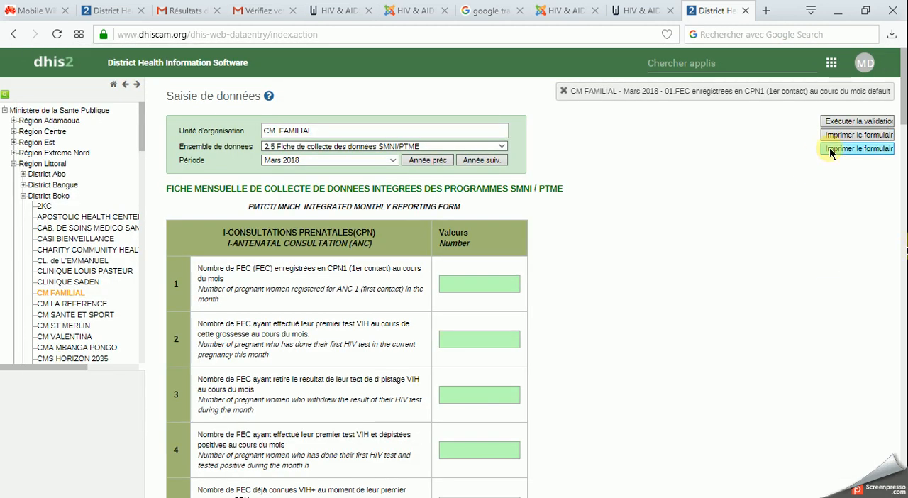
left_click(829, 146)
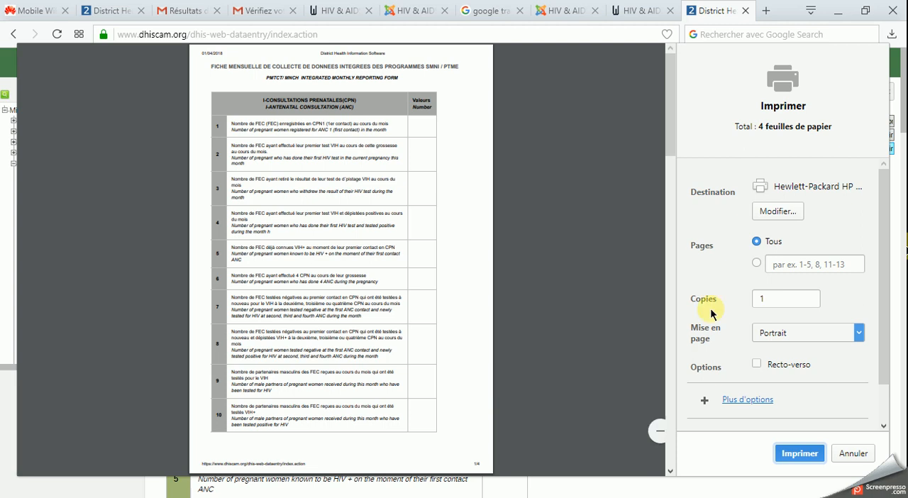
left_click(851, 453)
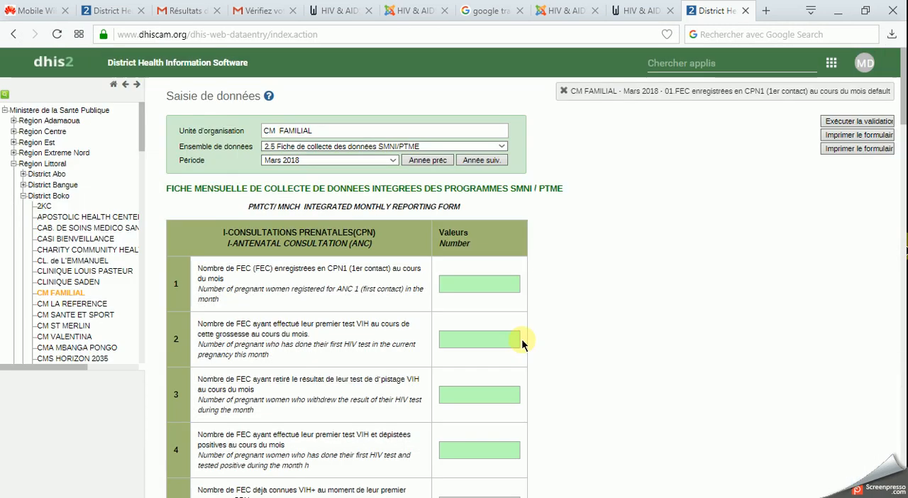
- Switch the organisation unit to CHARITY COMMUNITY HEALTH CENTER in District Boko and look through its Mars 2018 SMNI/PTME form
left_click(58, 239)
left_click(64, 250)
scroll(566, 283, "down", 20)
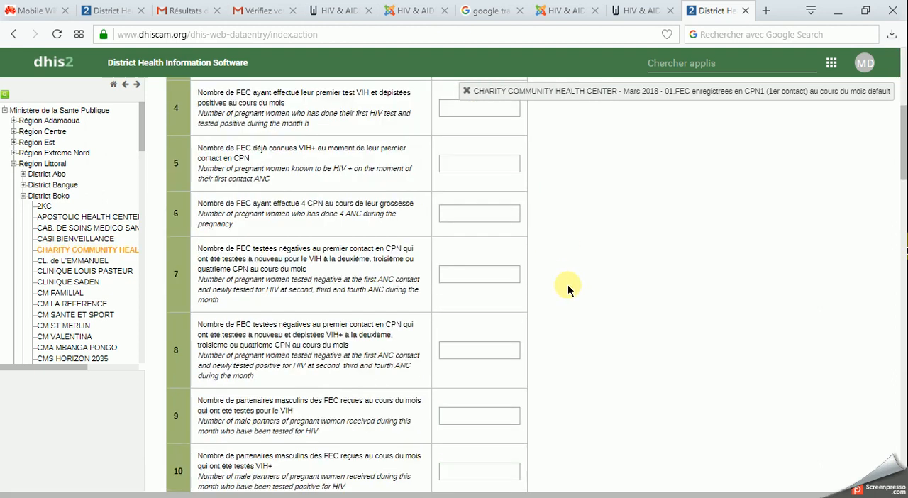
scroll(567, 289, "down", 10)
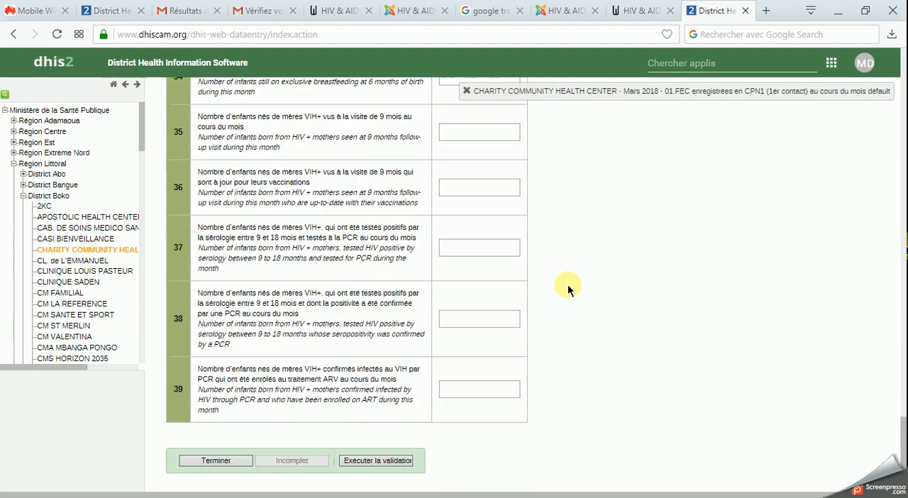
scroll(567, 289, "up", 20)
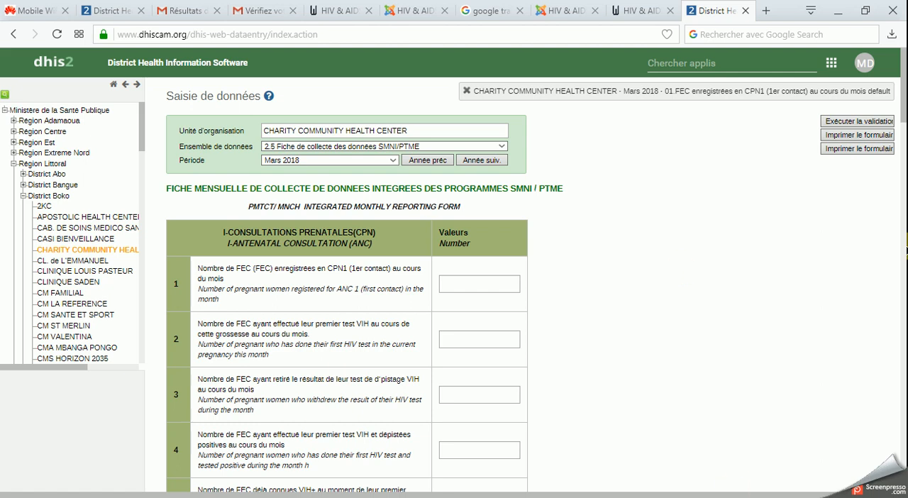
left_click(737, 497)
left_click(739, 484)
left_click(530, 228)
left_click(743, 497)
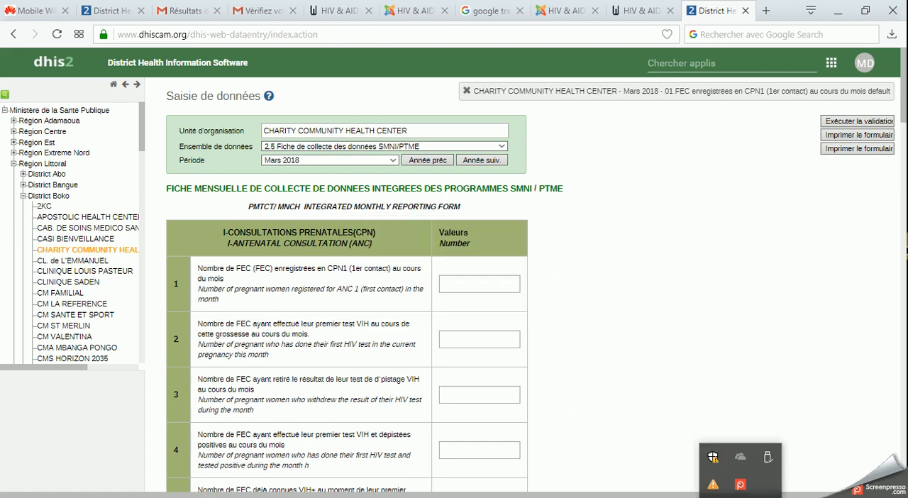
right_click(739, 484)
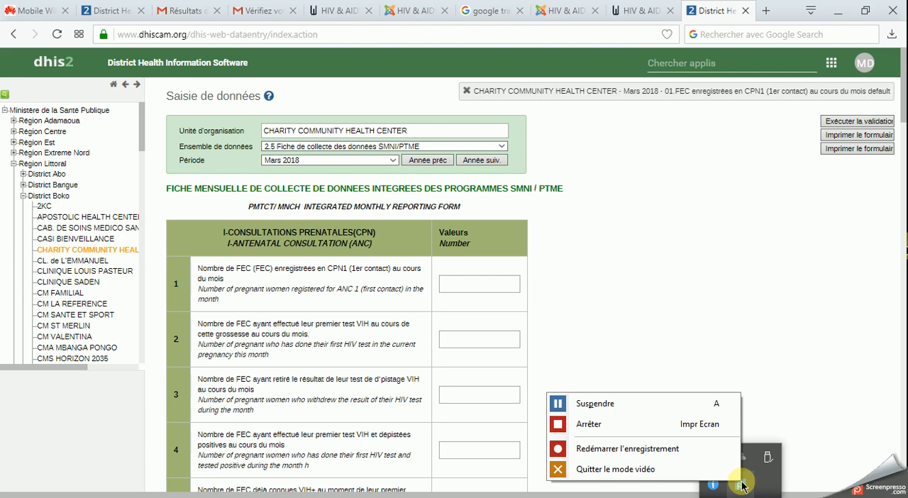
left_click(645, 427)
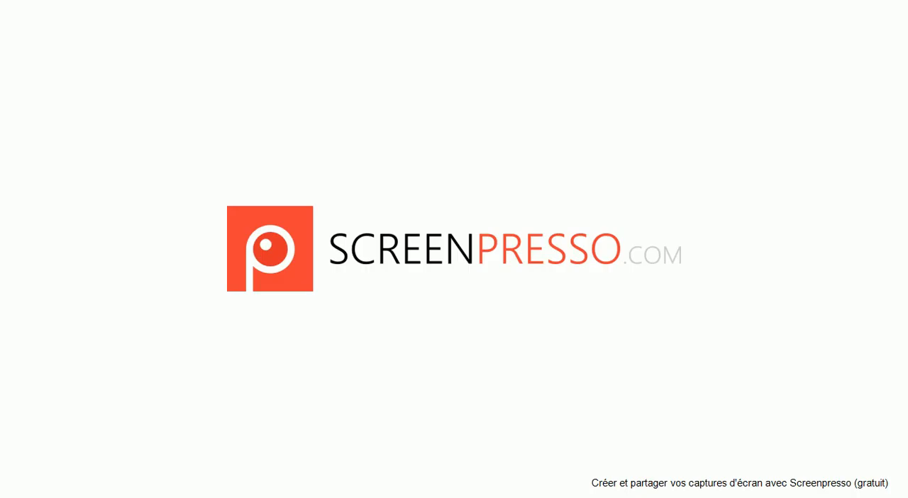